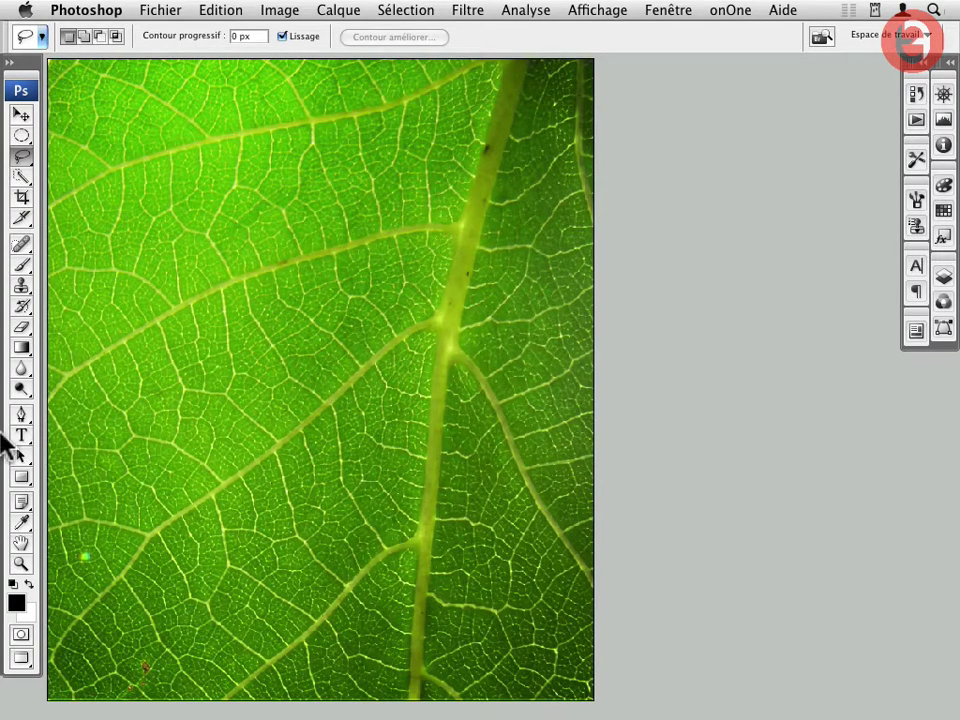
Show the "goutte" layer and set its fill opacity (Opacité du fond) to 0% in its layer style.
left_click(943, 280)
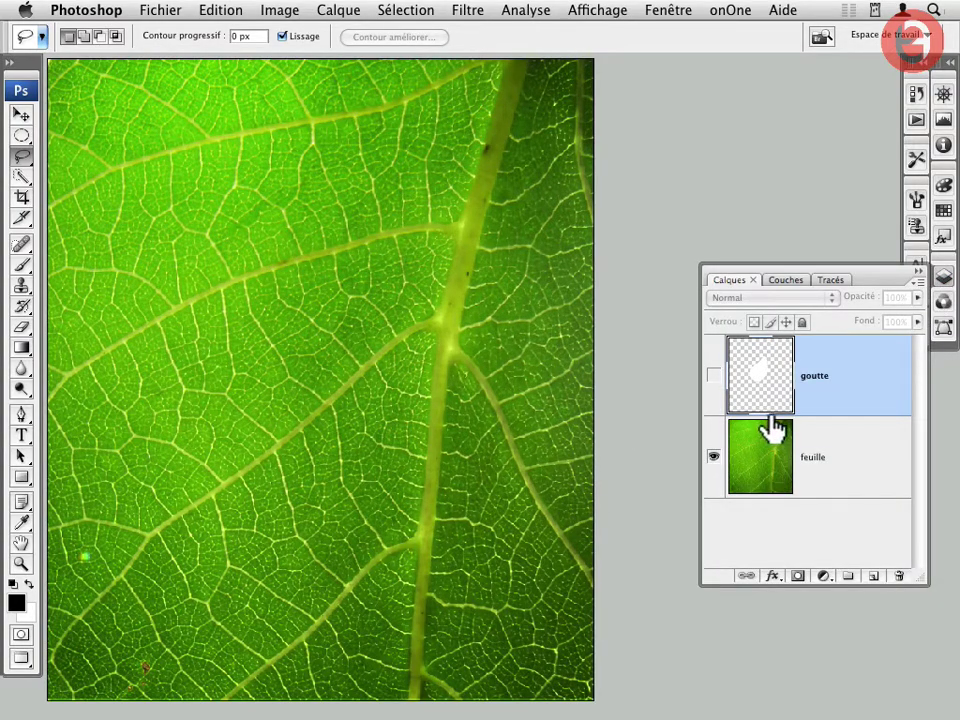
left_click(714, 376)
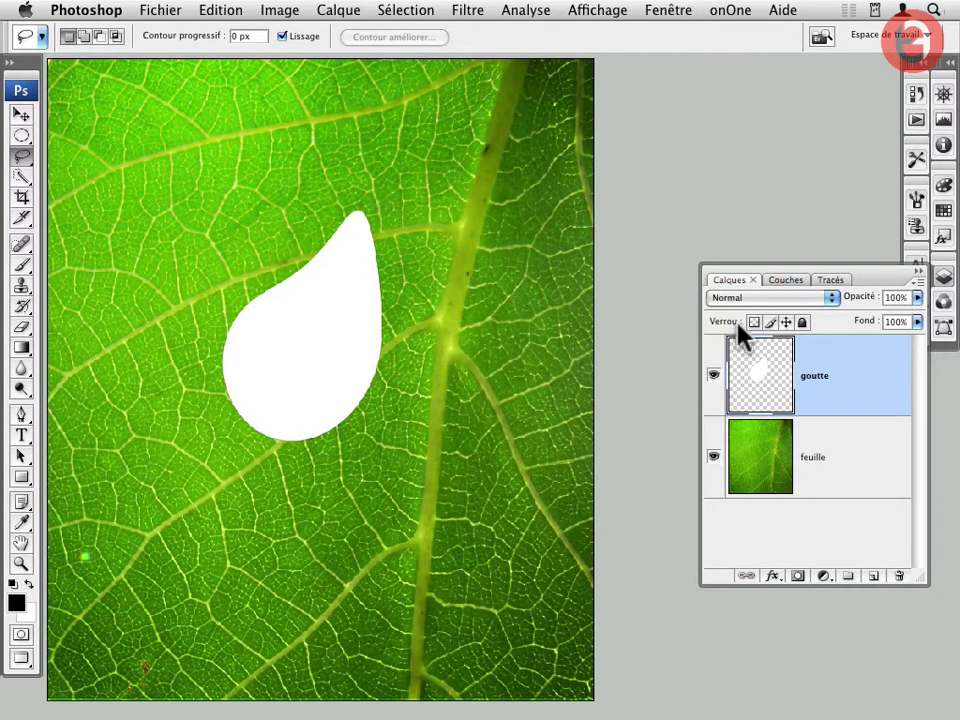
double_click(855, 401)
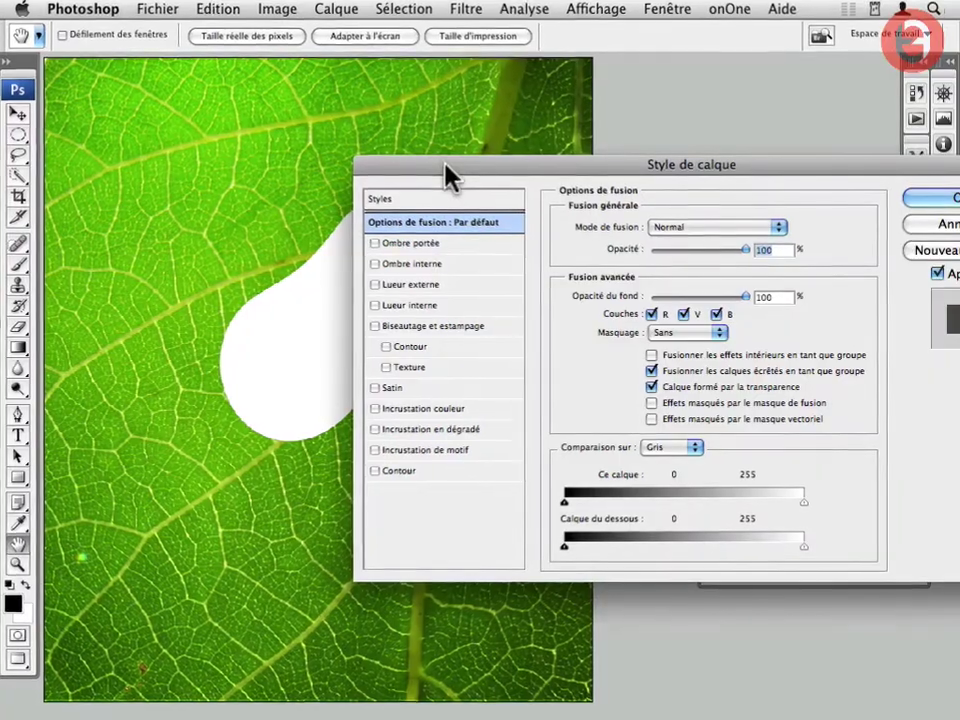
left_click_drag(455, 175, 491, 242)
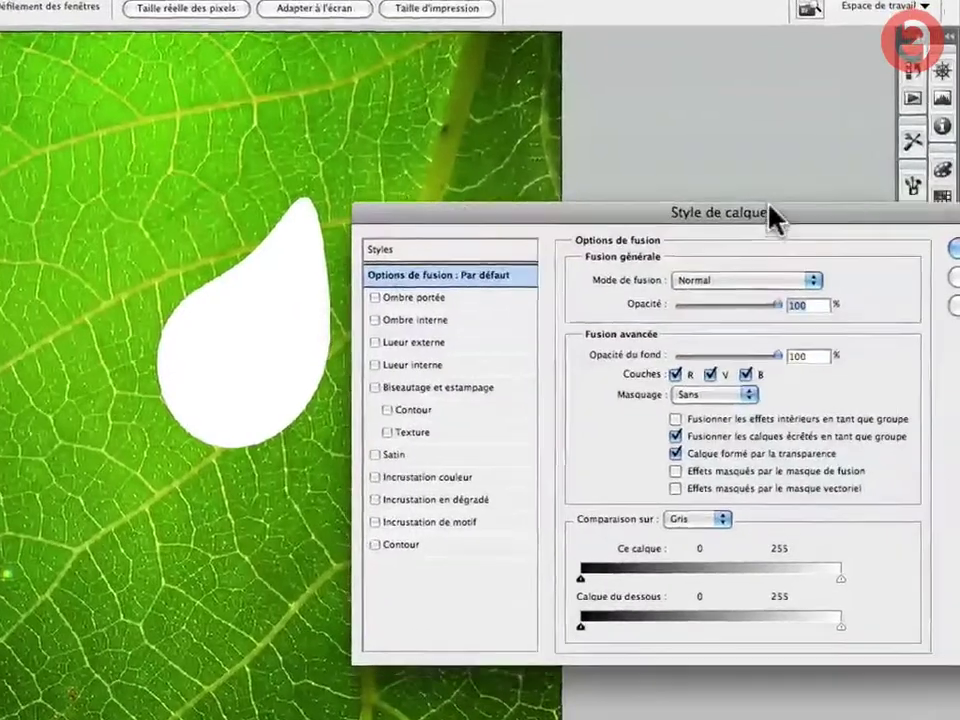
left_click_drag(775, 218, 727, 41)
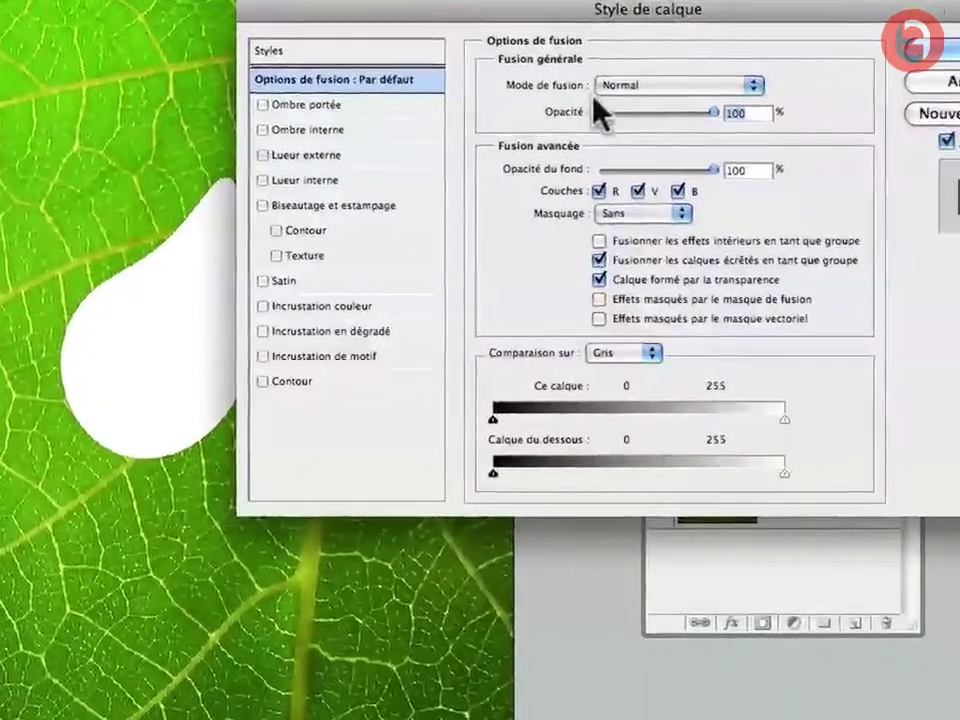
left_click_drag(714, 168, 579, 168)
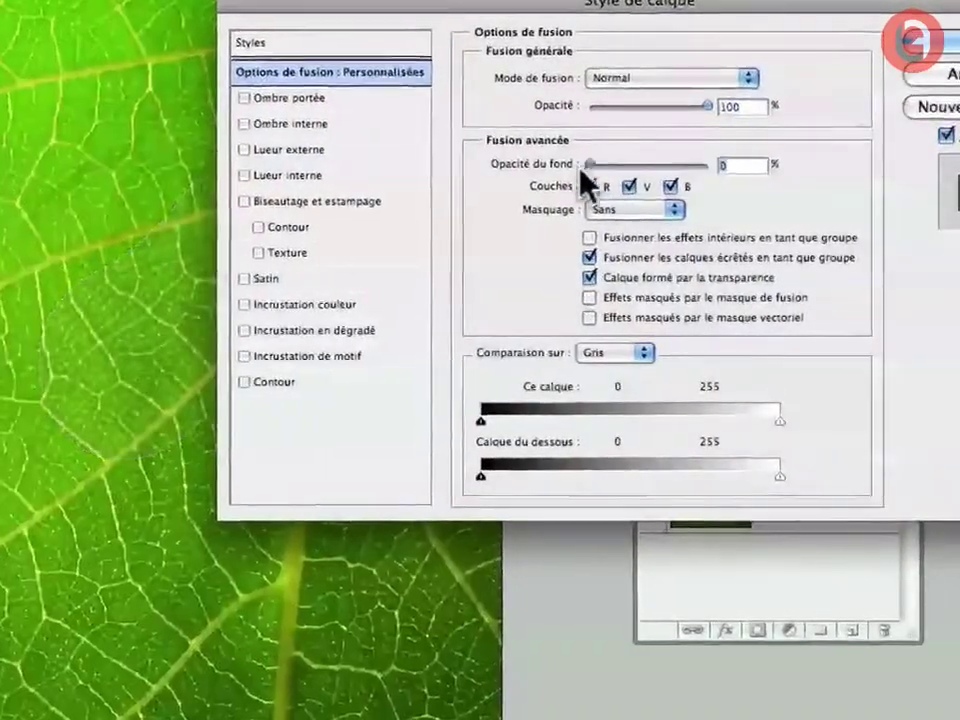
left_click_drag(448, 4, 550, 88)
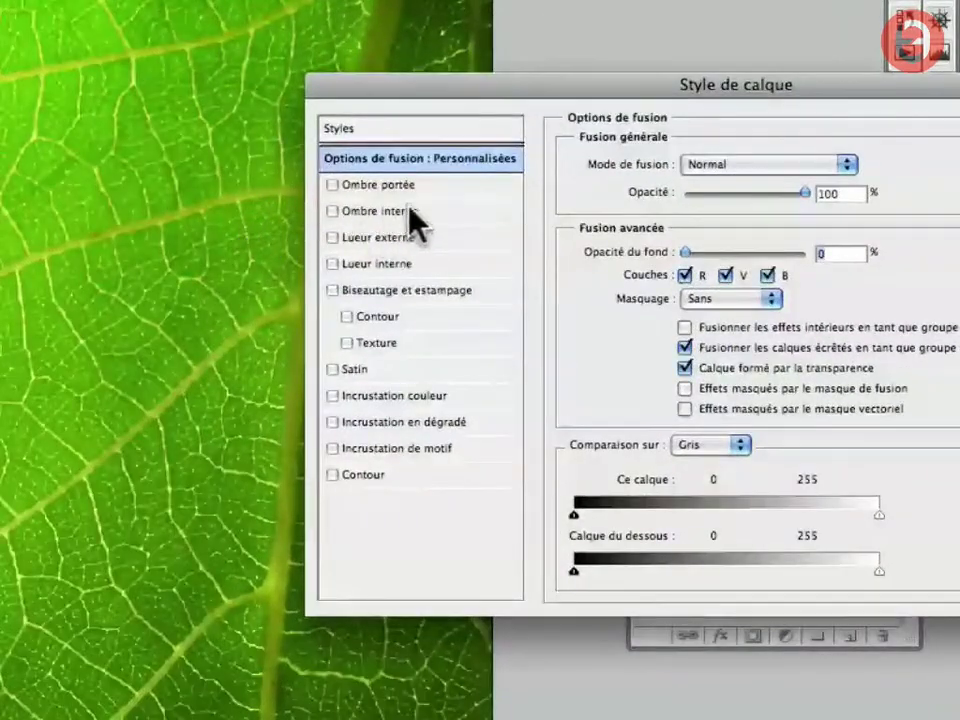
Add a drop shadow (Ombre portée) to the drop with 50% opacity, 101° angle, 14 px distance and 9 px size.
left_click(370, 186)
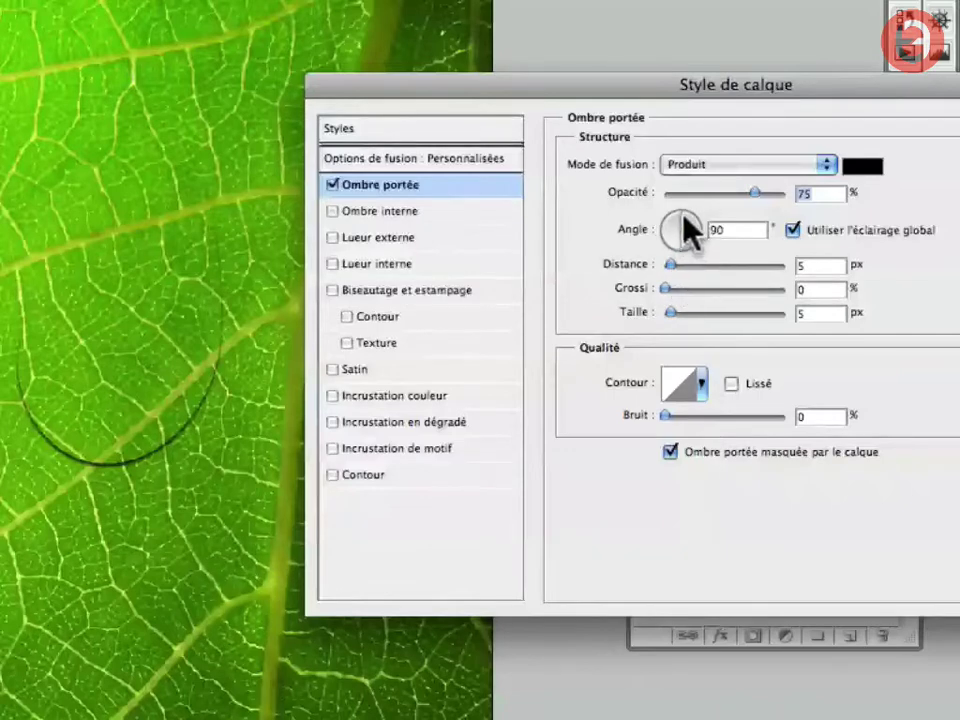
left_click_drag(684, 215, 676, 213)
left_click_drag(670, 264, 675, 312)
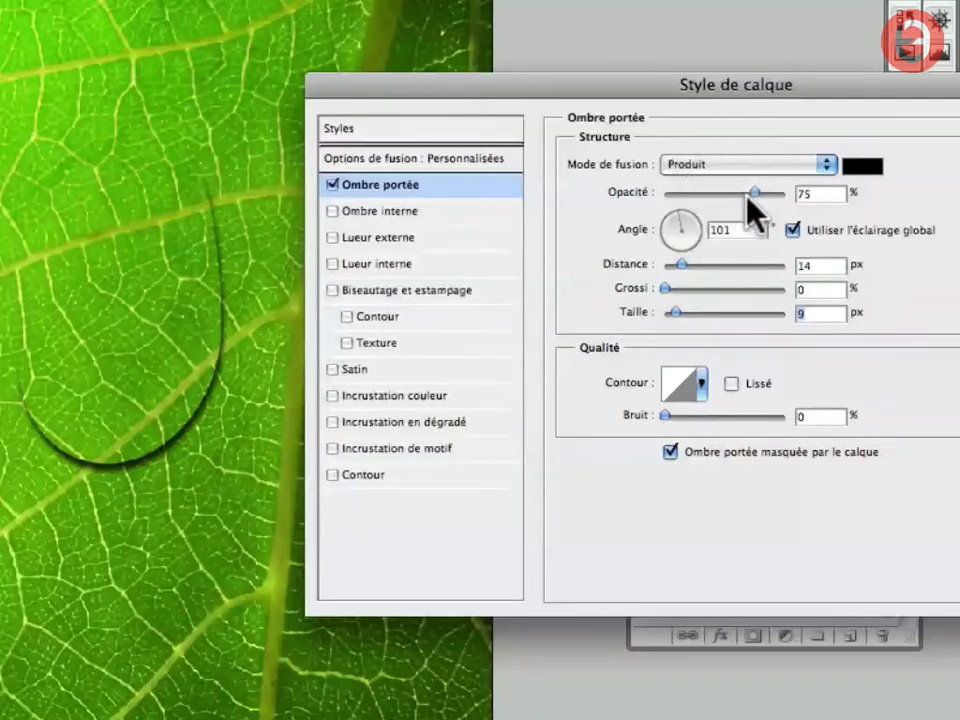
left_click_drag(747, 188, 723, 194)
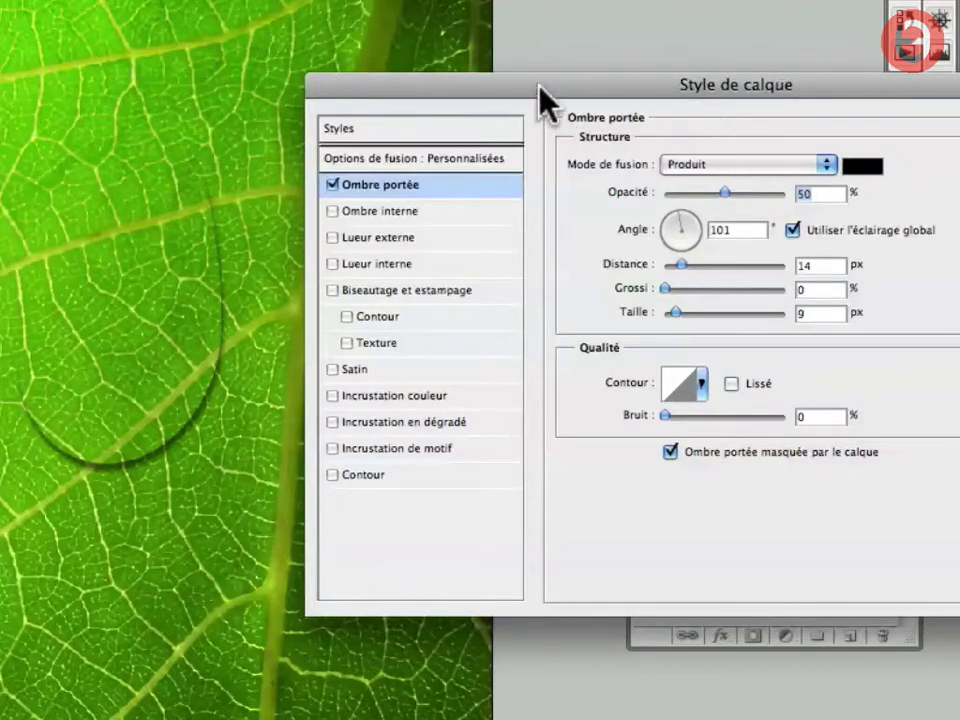
left_click_drag(538, 86, 574, 85)
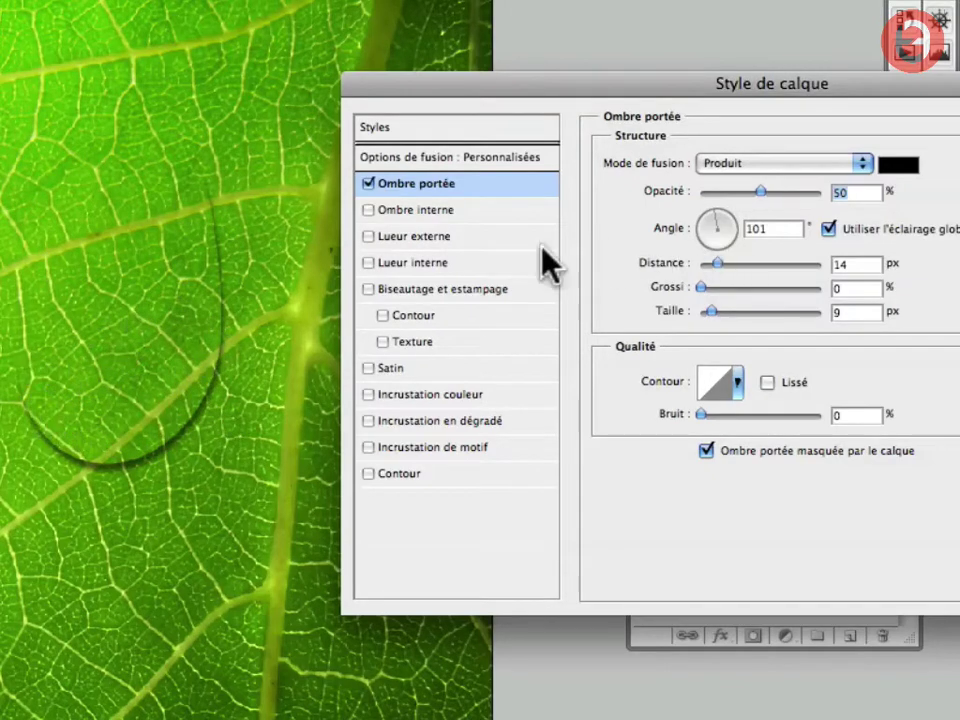
Add an inner shadow (Ombre interne) to the drop with a near-white colour and the Incrustation blend mode.
left_click(419, 213)
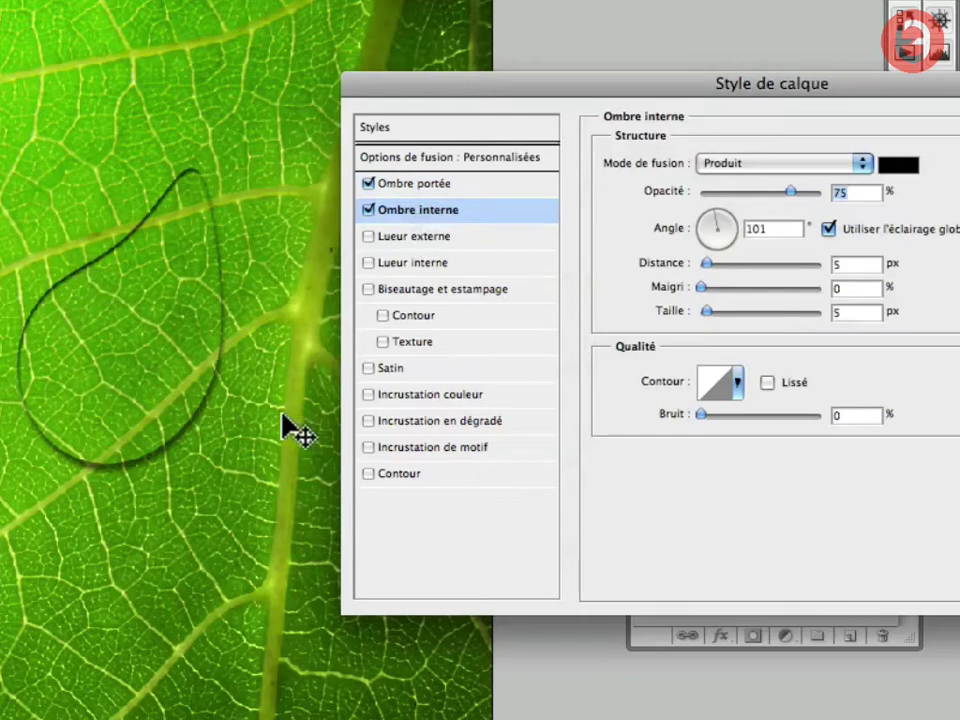
left_click(897, 165)
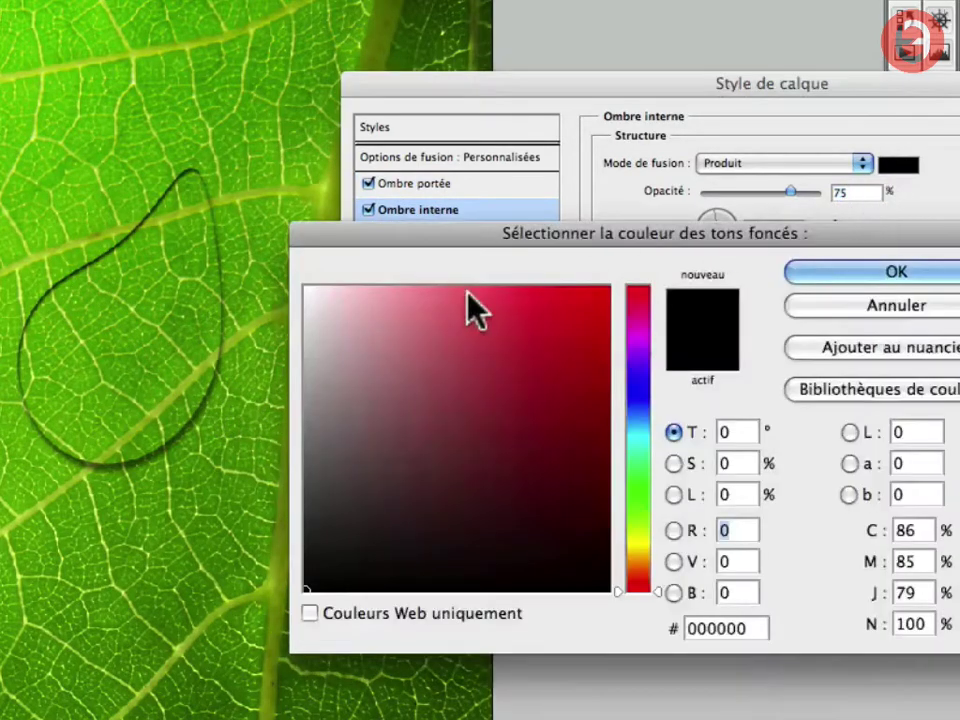
left_click(320, 296)
left_click(840, 280)
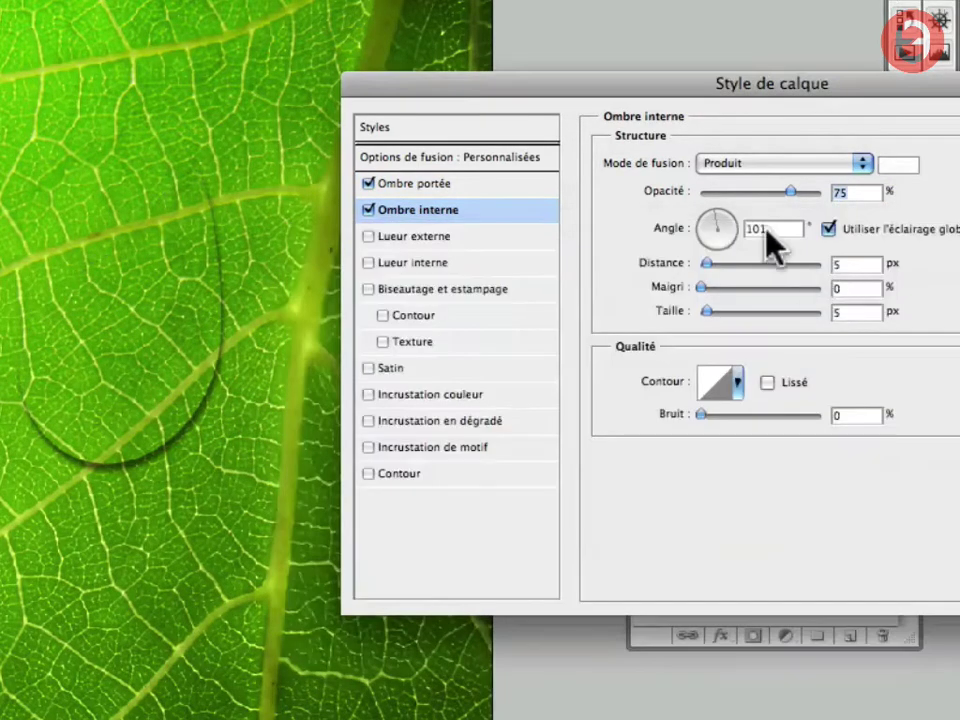
left_click(748, 165)
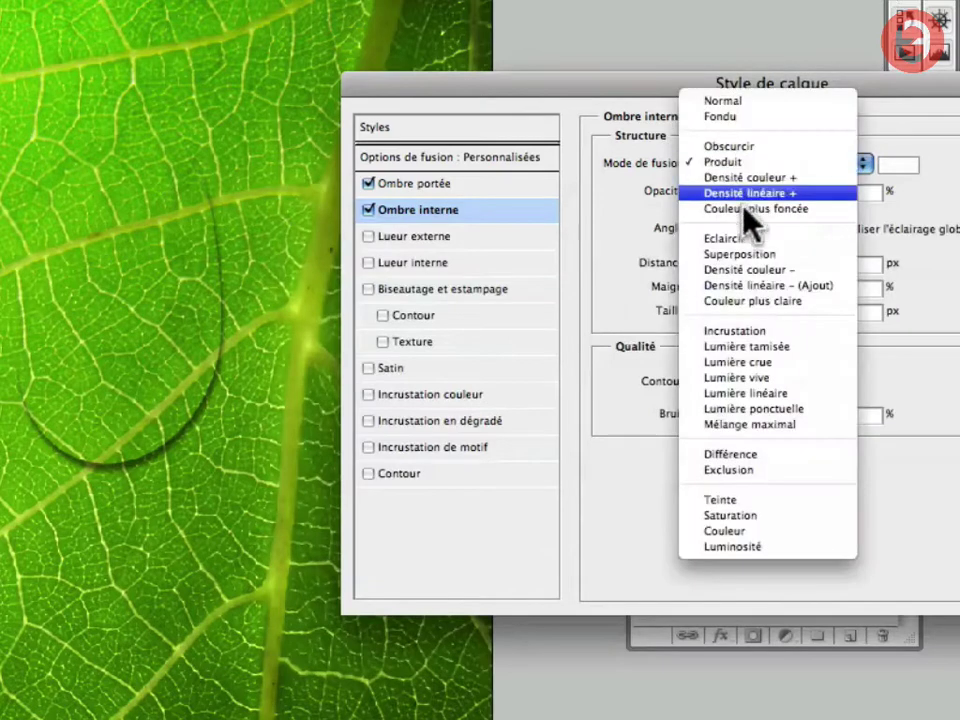
left_click(768, 332)
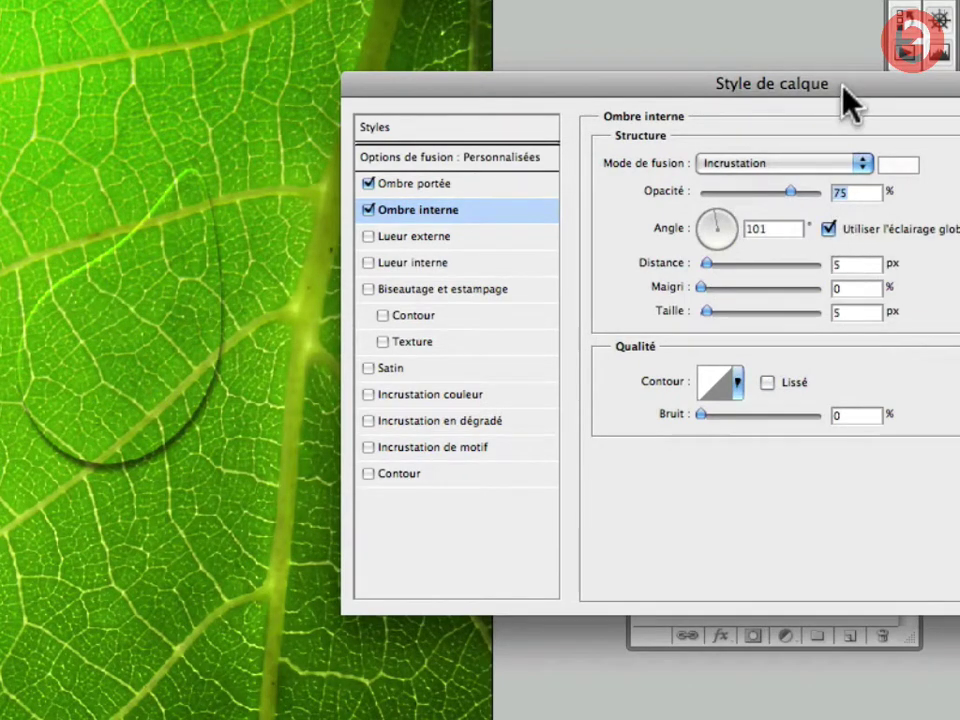
Turn off global light for the inner shadow and set its angle to -74°, distance to 43 px and size to 29 px.
left_click_drag(843, 86, 776, 84)
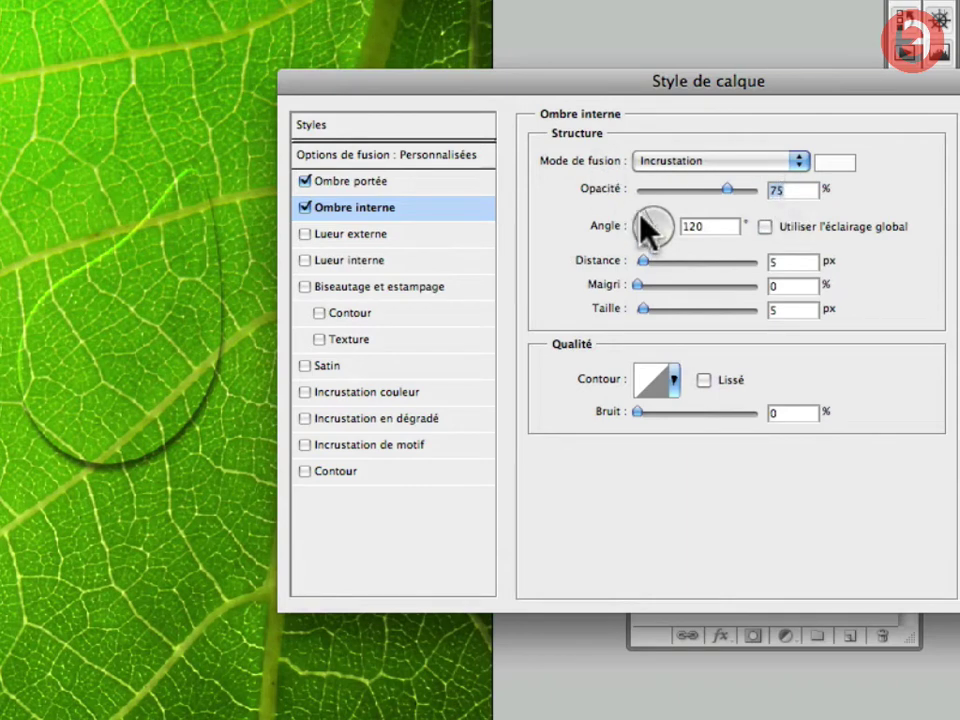
left_click_drag(645, 214, 665, 260)
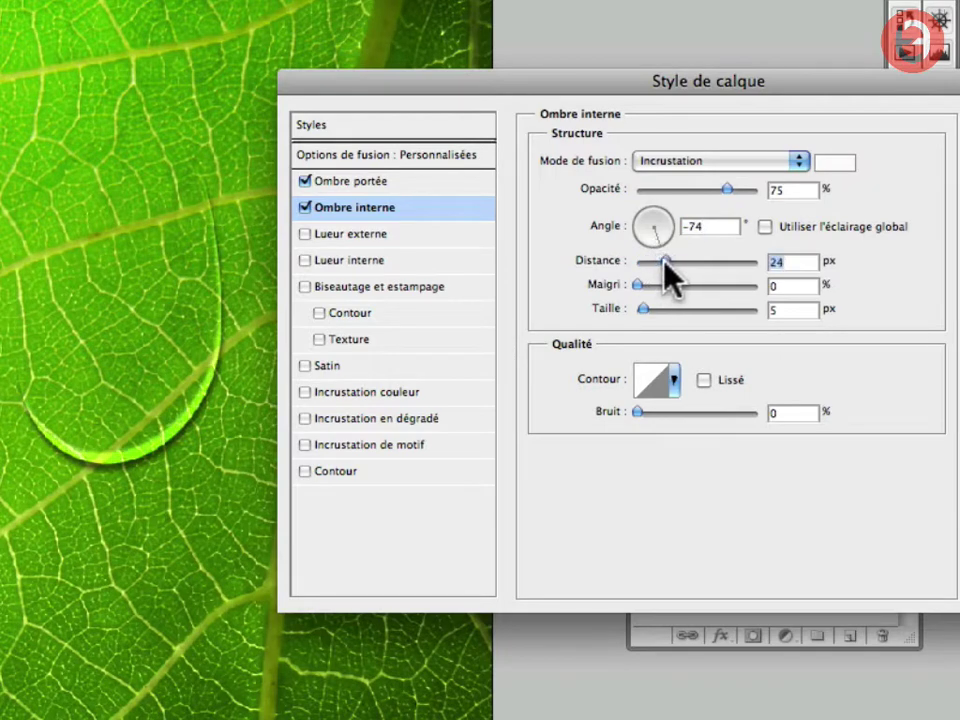
left_click_drag(643, 308, 658, 309)
mouse_move(668, 262)
left_mouse_down()
mouse_move(690, 262)
mouse_move(658, 243)
left_mouse_up()
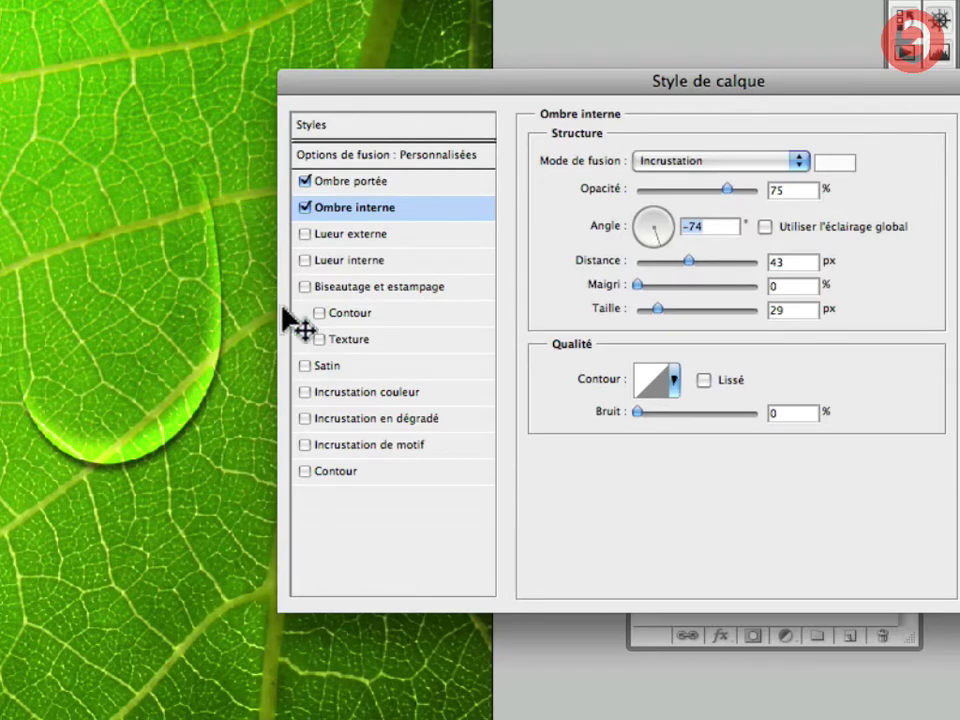
left_click_drag(403, 92, 446, 81)
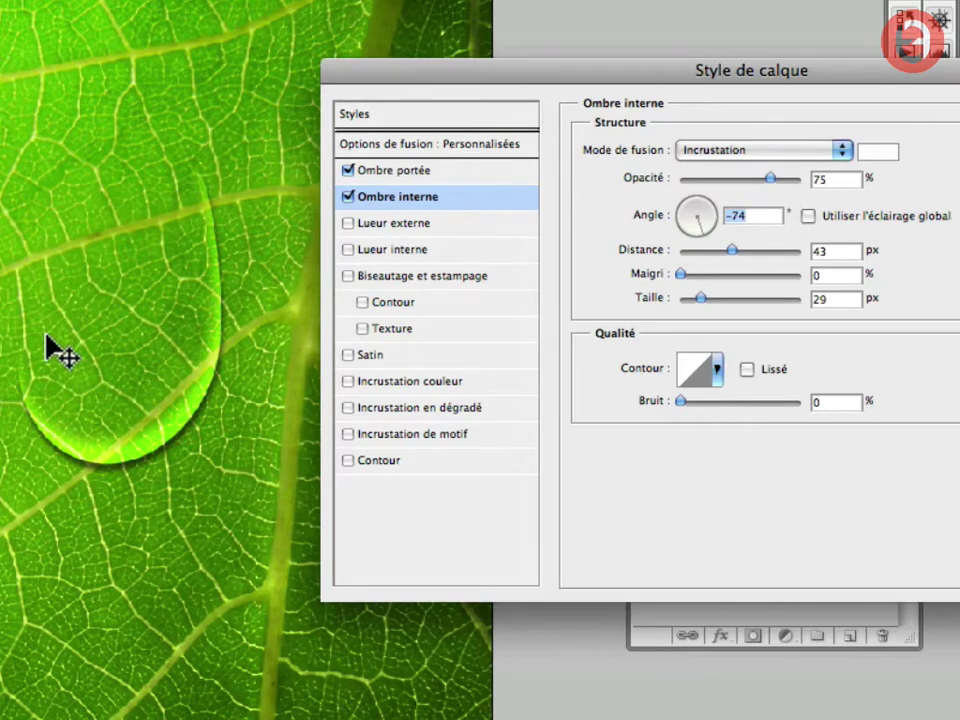
Add Biseautage et estampage to the drop with the Biseau interne style, 71% depth and 51 px size.
left_click(399, 278)
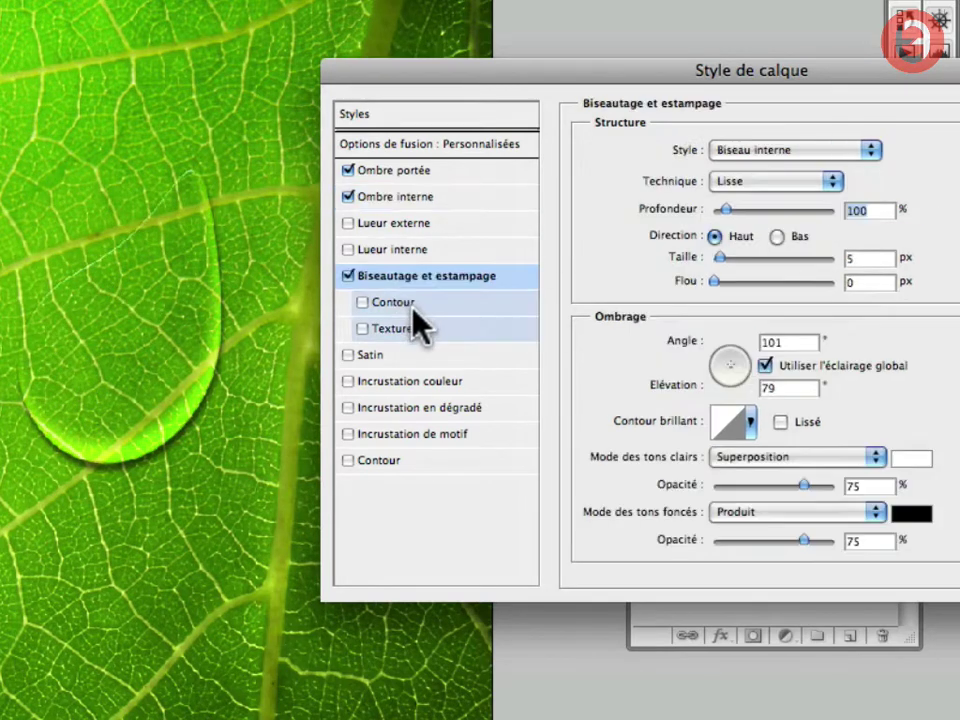
left_click_drag(476, 71, 436, 60)
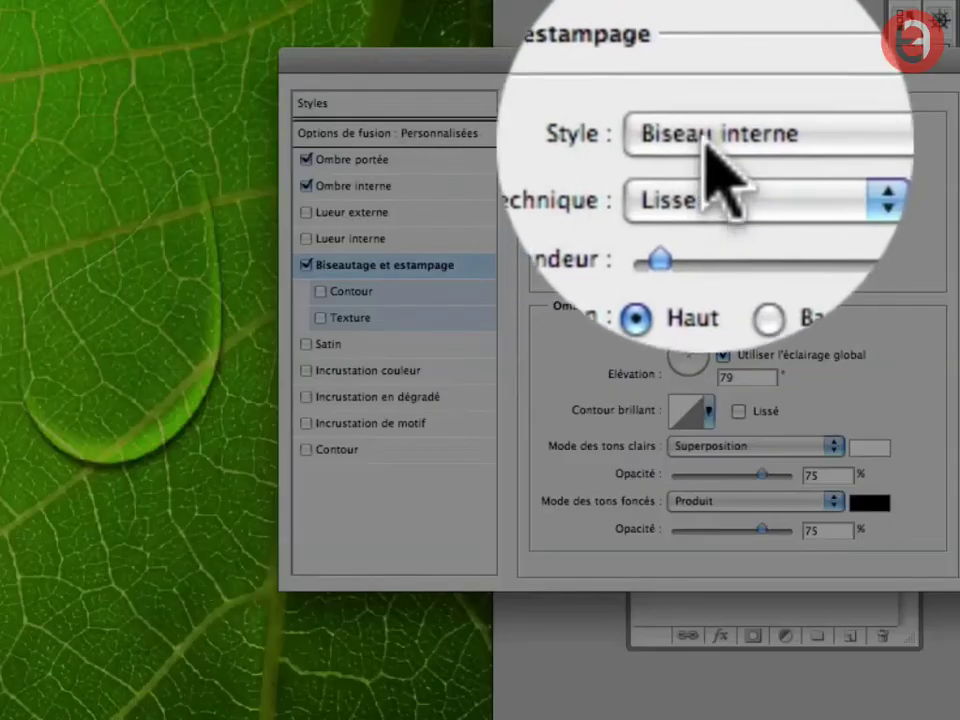
left_click(703, 150)
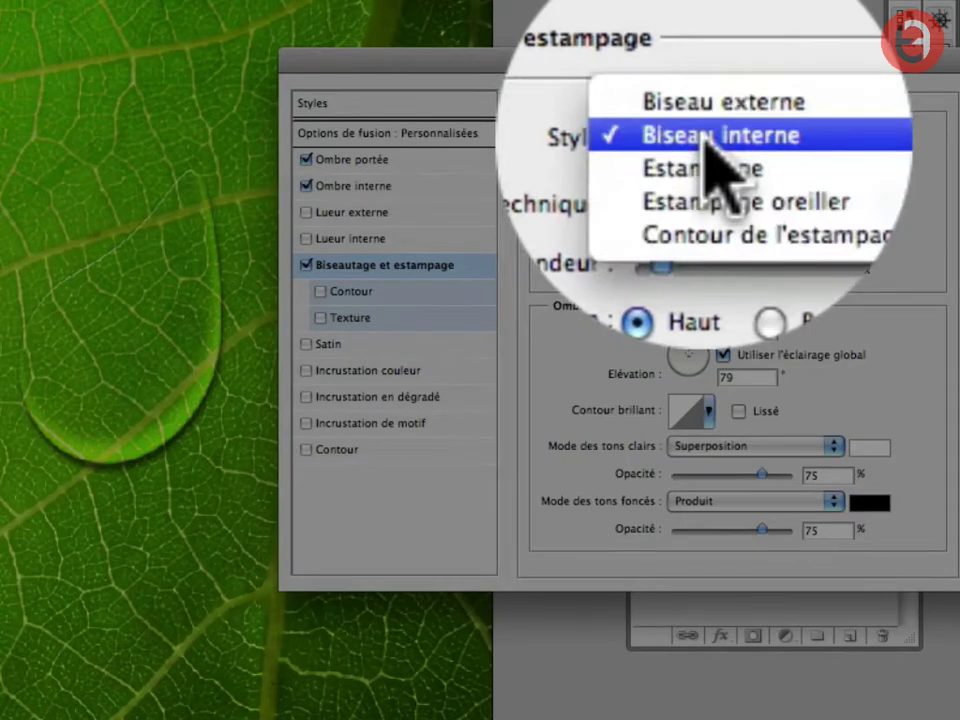
left_click(706, 140)
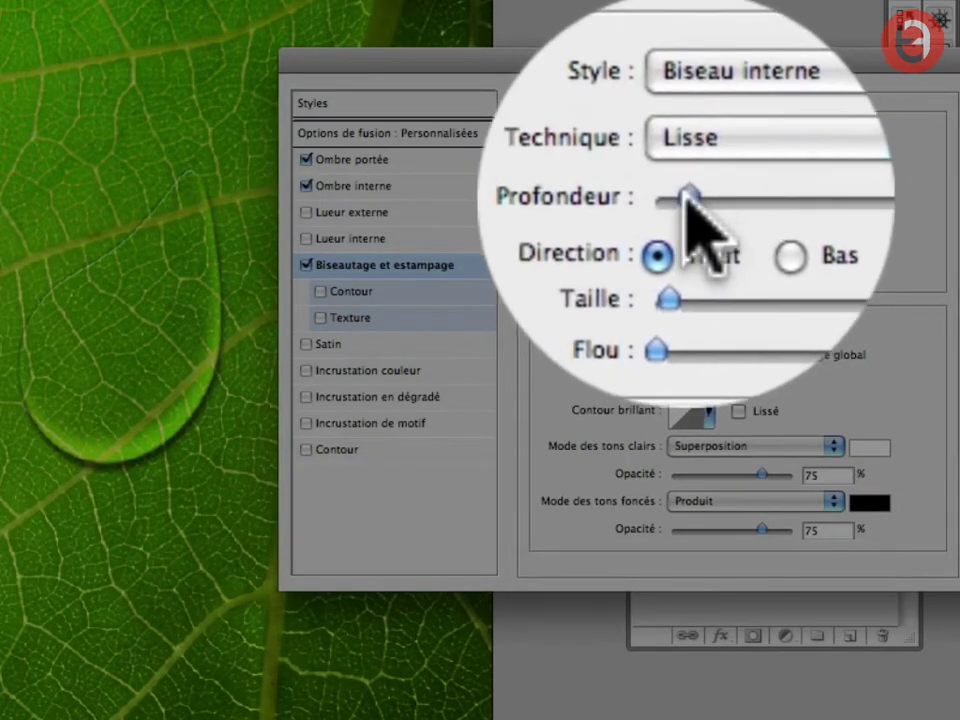
left_click_drag(686, 197, 679, 196)
left_click_drag(678, 245, 703, 238)
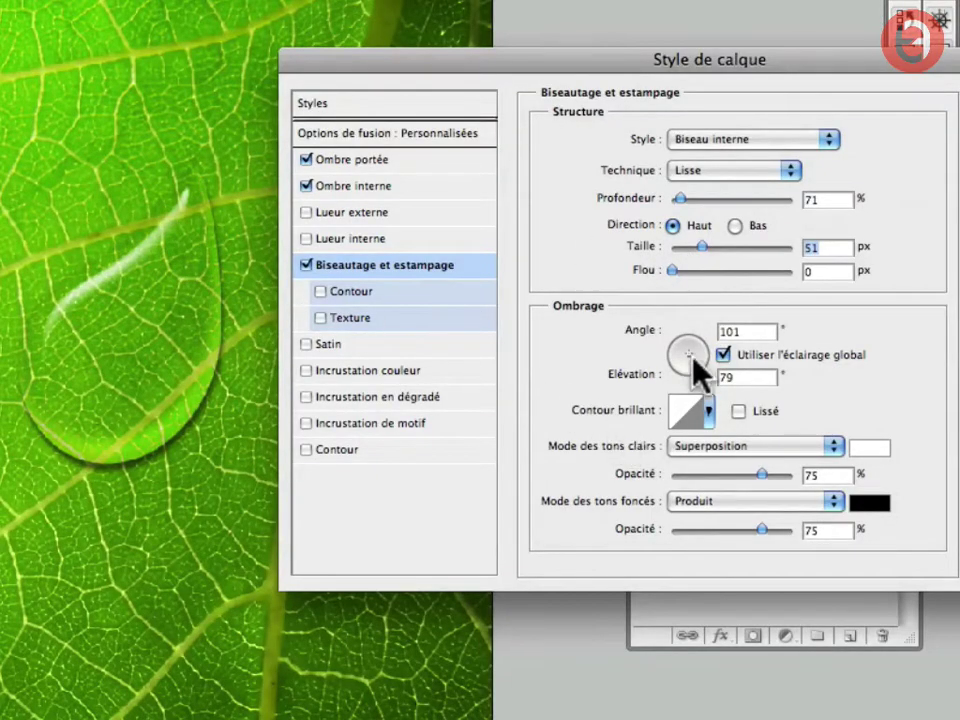
Set the bevel's shading light to a 90° angle and an 80° elevation.
mouse_move(688, 350)
left_mouse_down()
mouse_move(685, 338)
mouse_move(694, 347)
mouse_move(677, 351)
mouse_move(681, 343)
mouse_move(690, 358)
mouse_move(690, 336)
mouse_move(692, 354)
mouse_move(700, 345)
mouse_move(690, 354)
mouse_move(687, 340)
left_mouse_up()
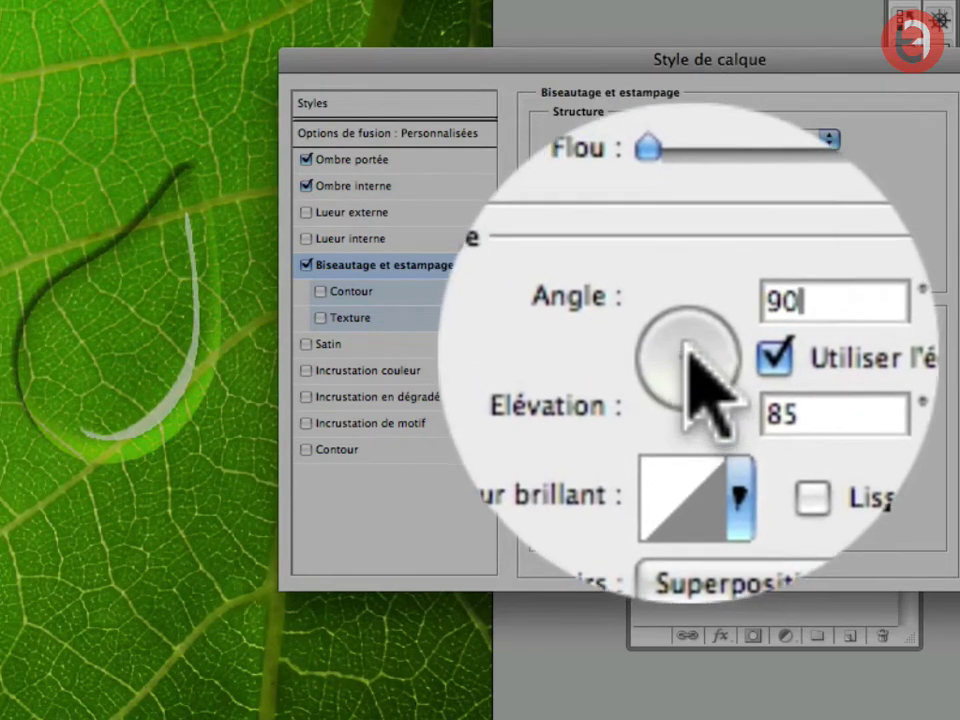
left_click_drag(688, 352, 686, 360)
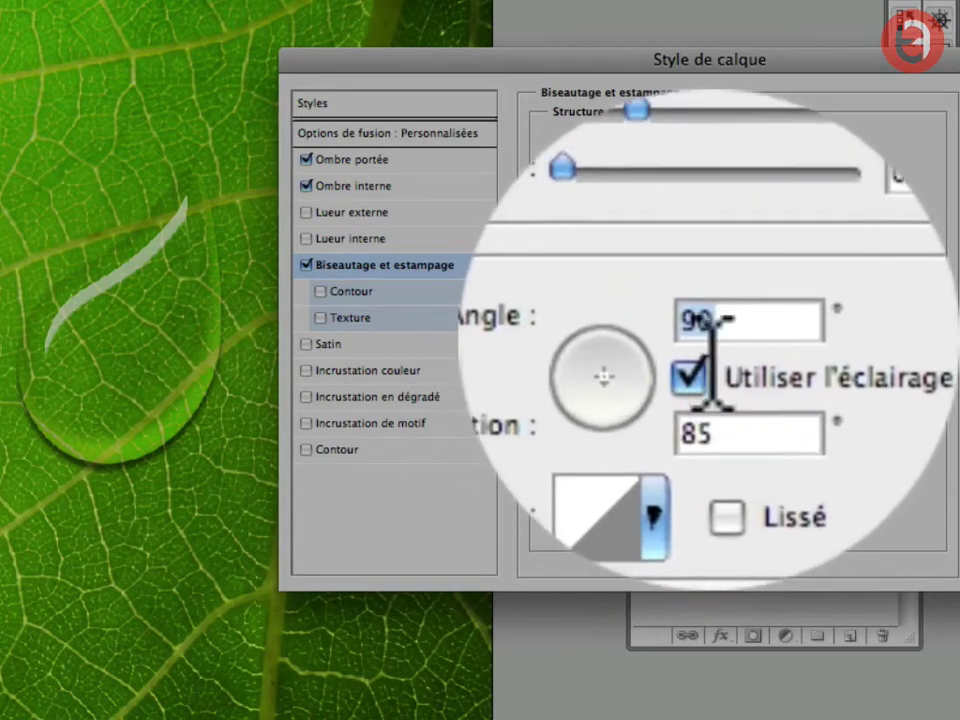
double_click(690, 398)
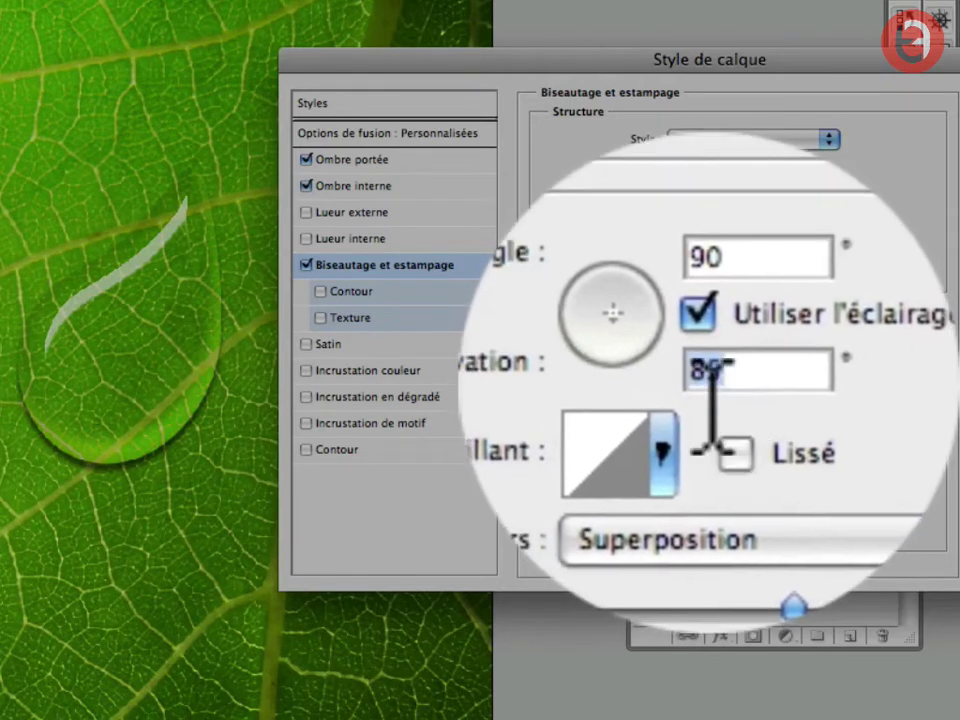
type("79")
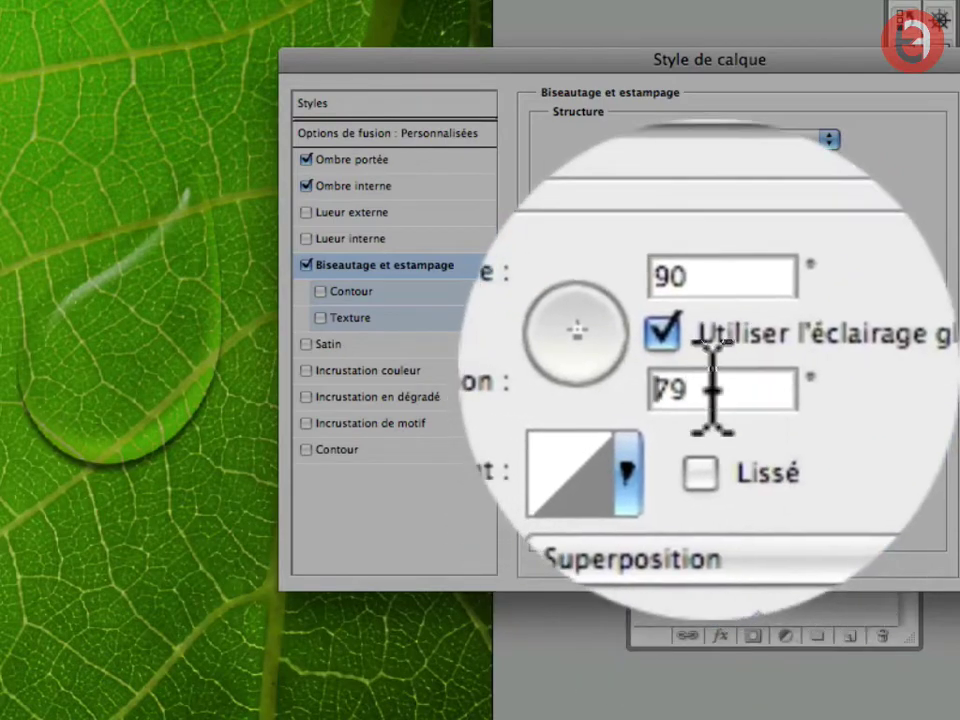
left_click_drag(712, 398, 600, 350)
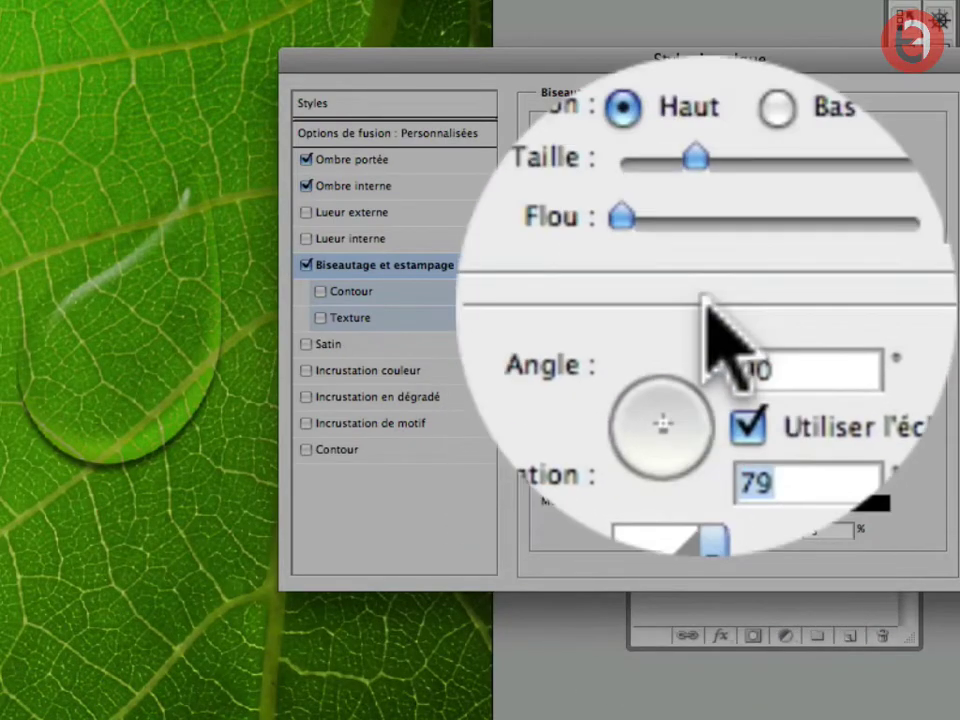
type("80")
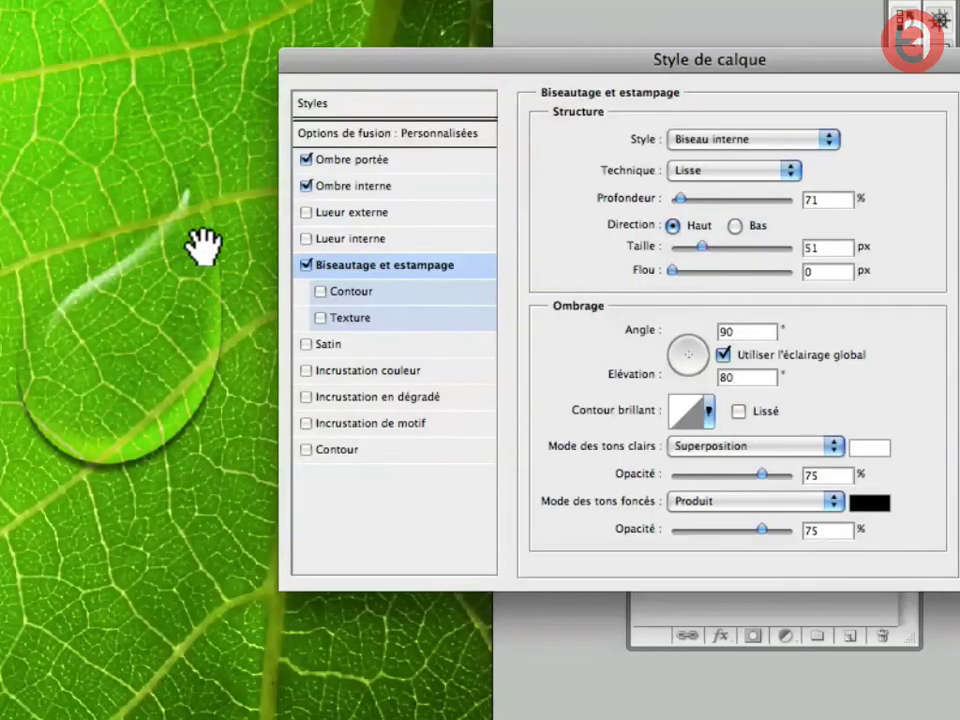
Adjust the bevel's depth to 91% and its size to 65 px.
mouse_move(698, 245)
left_mouse_down()
mouse_move(686, 240)
mouse_move(722, 251)
mouse_move(692, 245)
left_mouse_up()
mouse_move(681, 199)
left_mouse_down()
mouse_move(702, 198)
mouse_move(676, 198)
mouse_move(684, 201)
left_mouse_up()
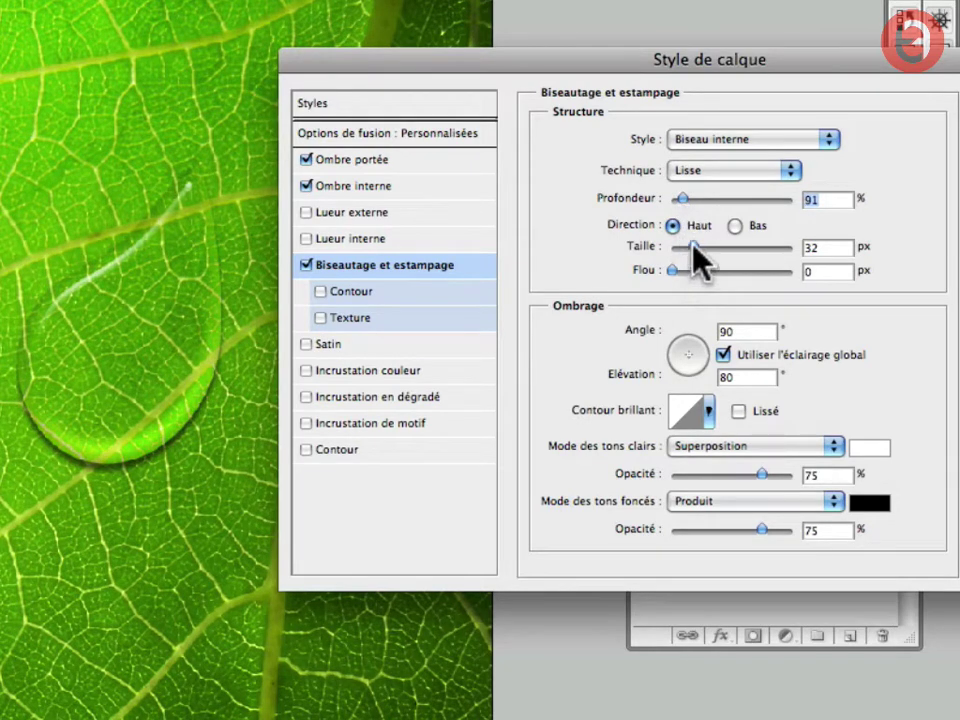
left_click_drag(692, 245, 706, 247)
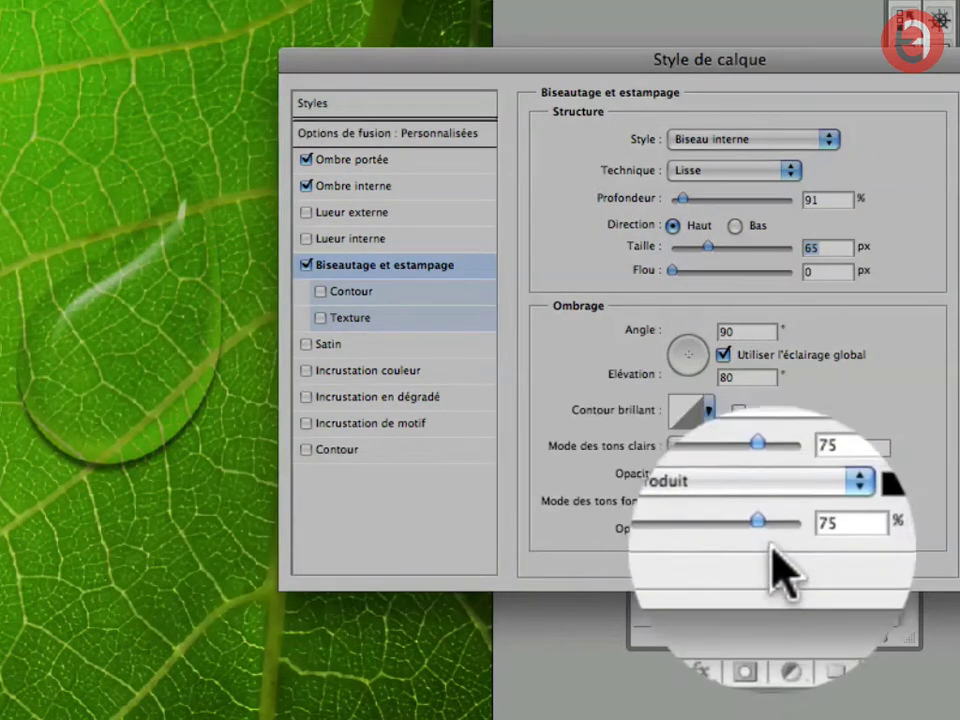
Set the bevel's shadow opacity (tons foncés) to 30% and its highlight opacity (tons clairs) to 84%.
left_click_drag(763, 528, 716, 528)
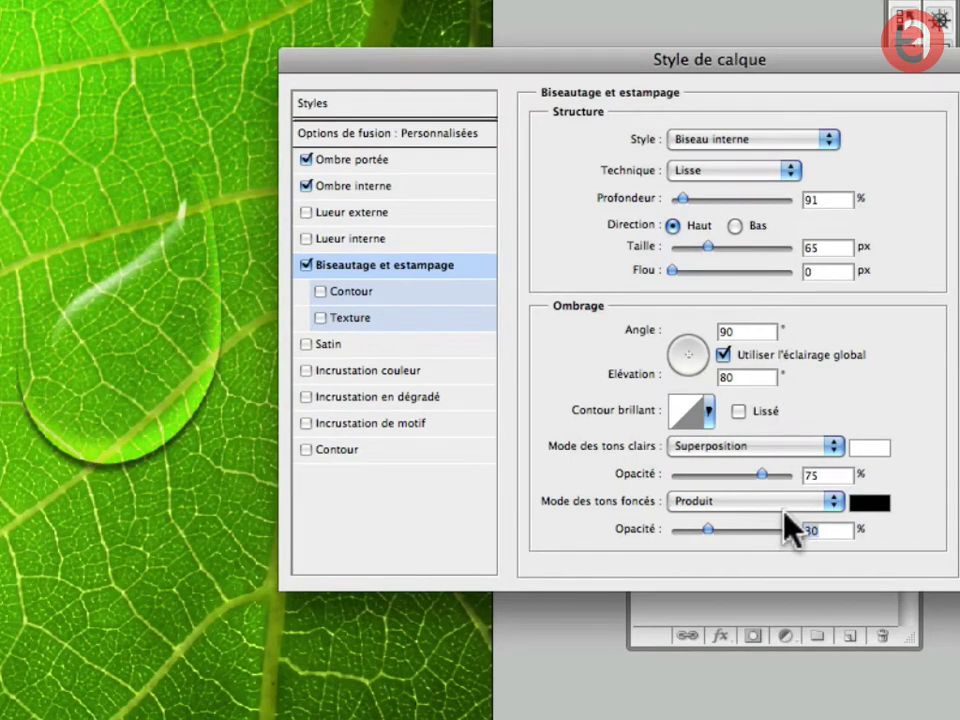
mouse_move(764, 476)
left_mouse_down()
mouse_move(740, 478)
mouse_move(774, 477)
left_mouse_up()
left_click_drag(425, 65, 439, 40)
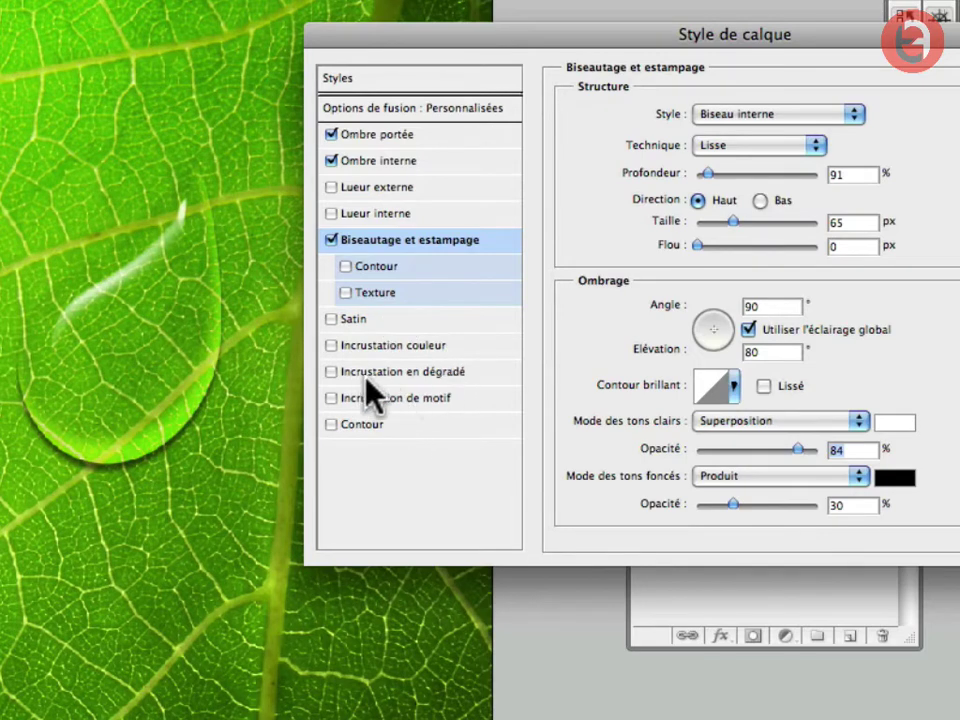
Add an Incrustation couleur effect to the drop, using the green 5a8d01 sampled from the leaf as its colour.
left_click(392, 347)
left_click_drag(746, 45, 750, 43)
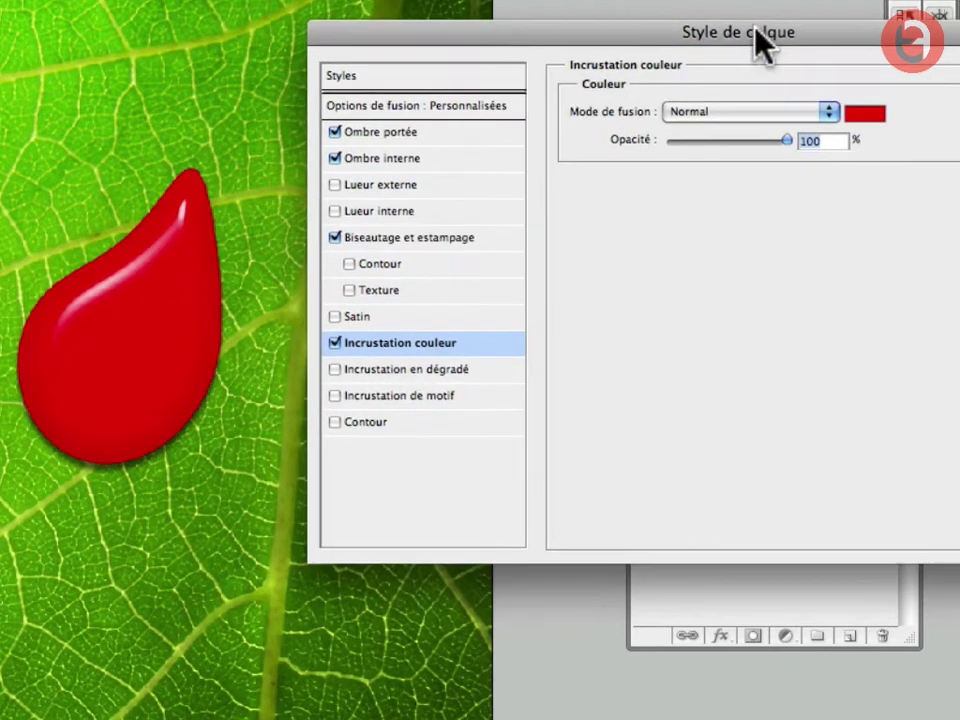
left_click(864, 116)
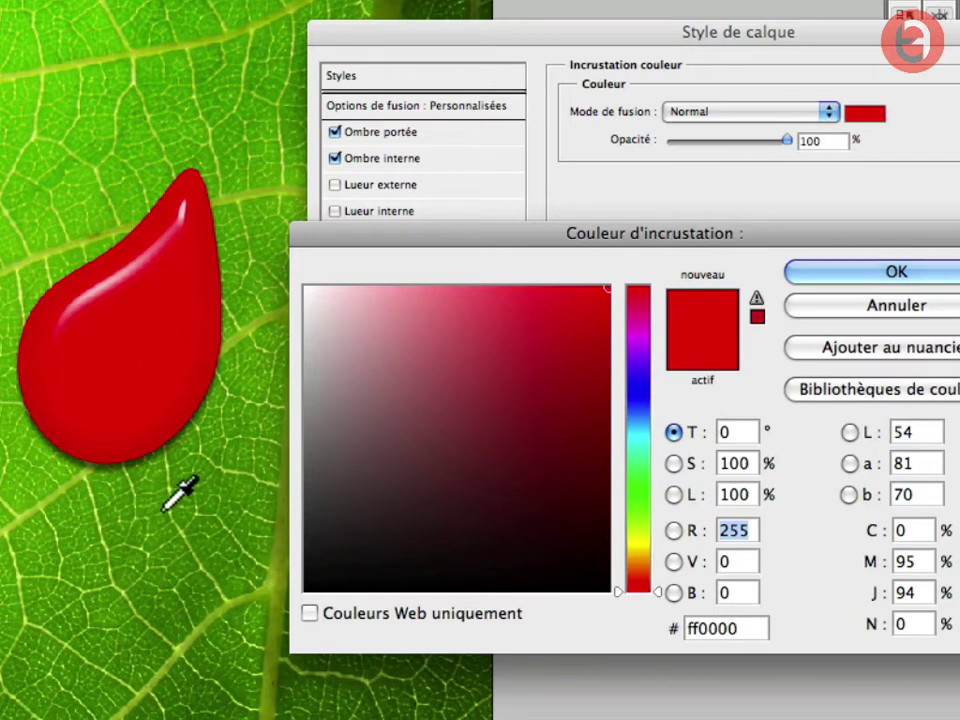
left_click(172, 542)
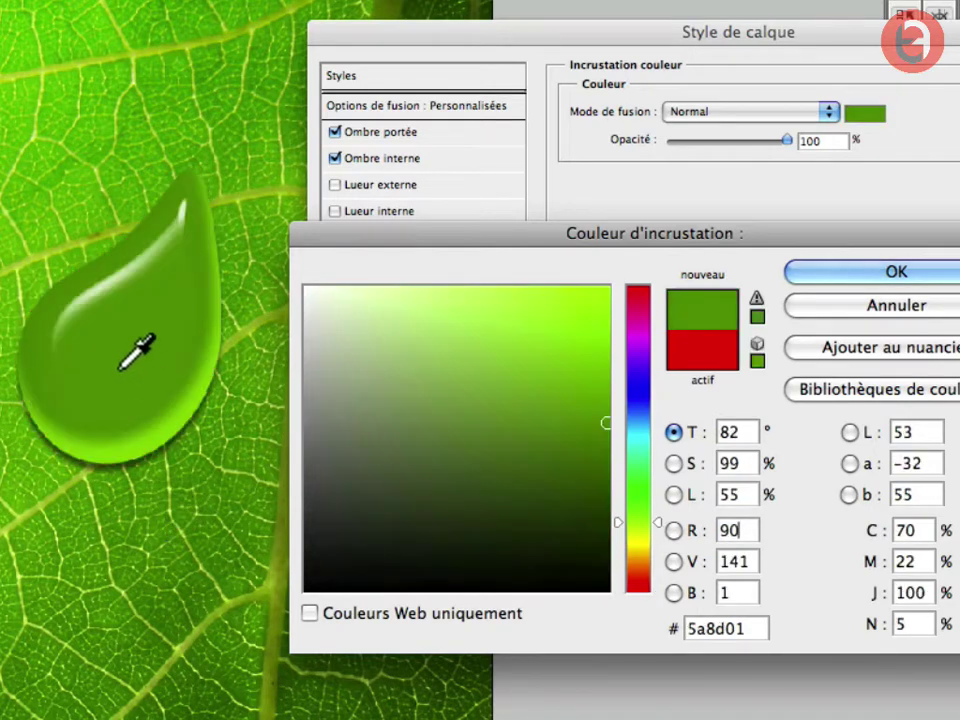
left_click(830, 270)
Set the colour overlay's blending mode to Produit and its opacity to 10%, and apply the layer styles.
left_click(740, 111)
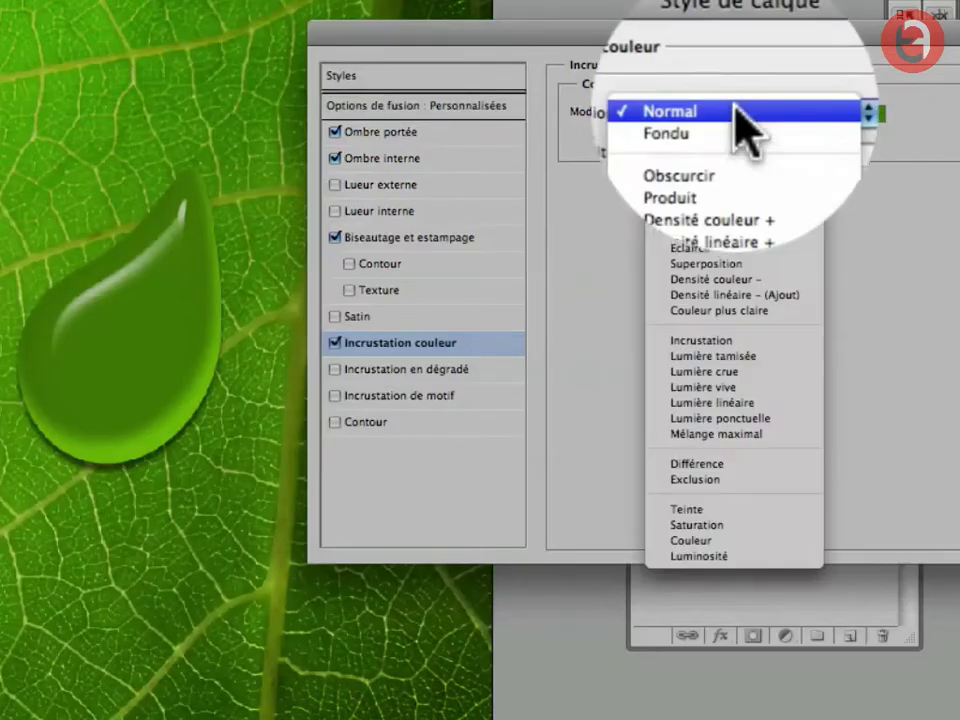
left_click(720, 166)
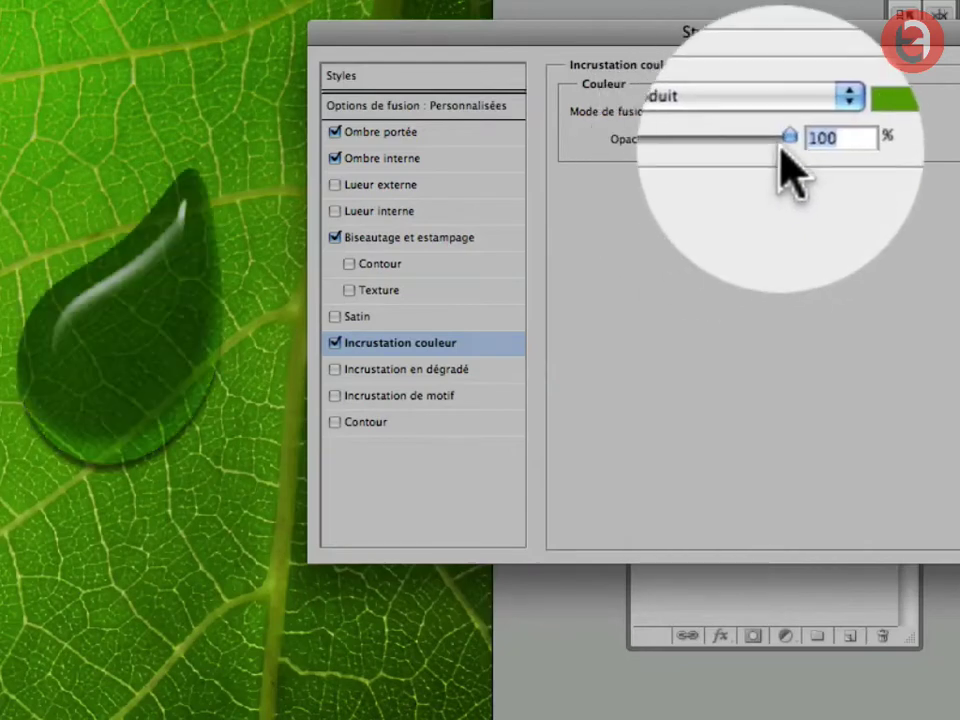
left_click_drag(784, 158, 681, 168)
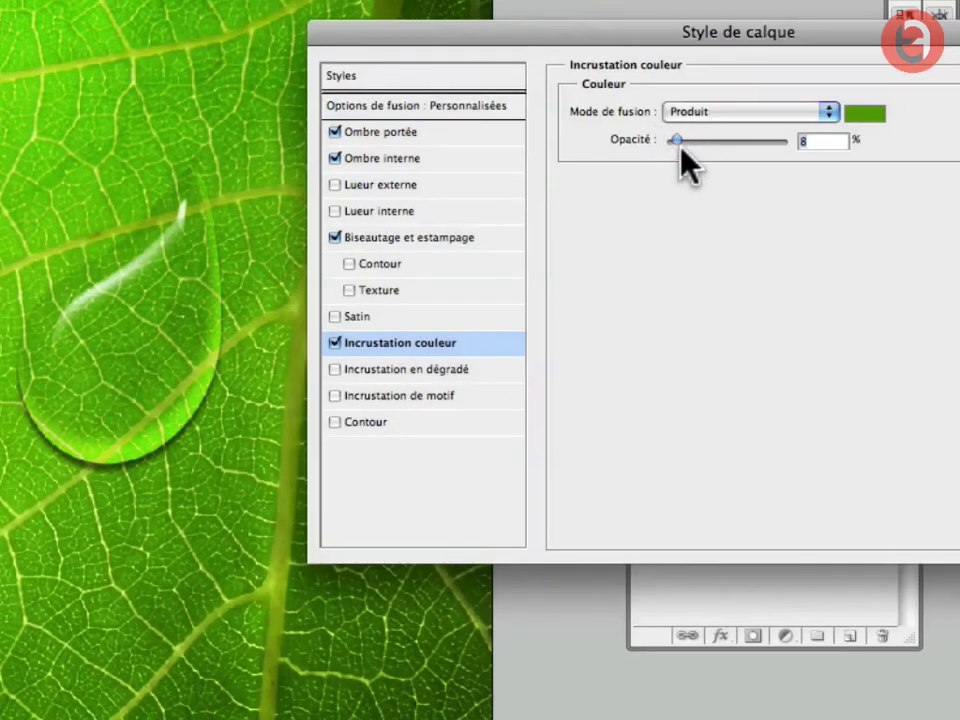
left_click_drag(677, 141, 676, 145)
left_click_drag(597, 30, 470, 62)
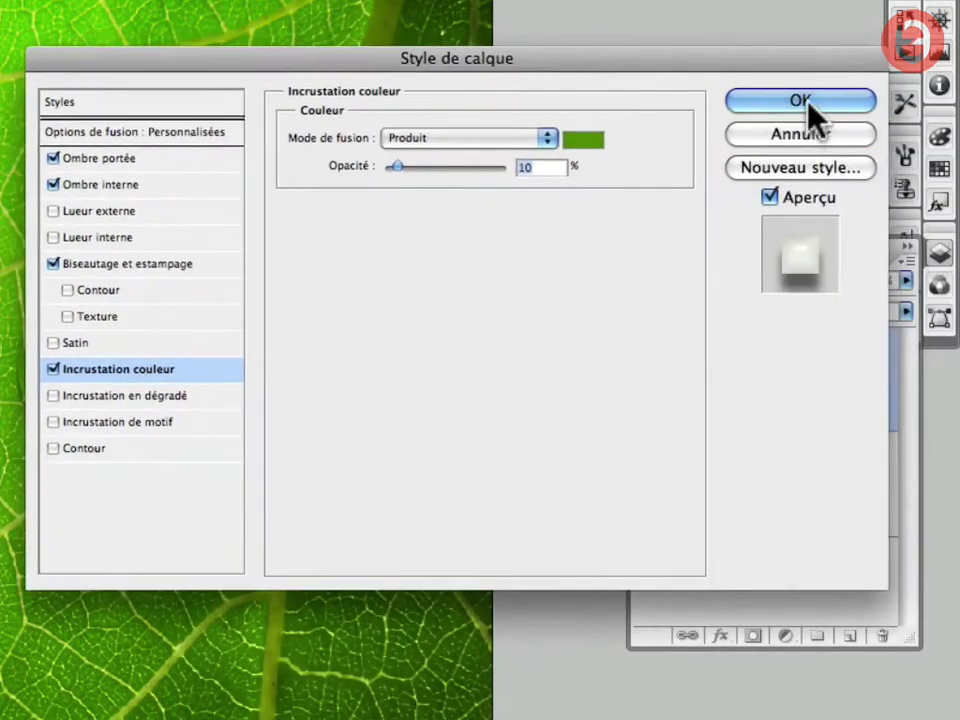
left_click(808, 103)
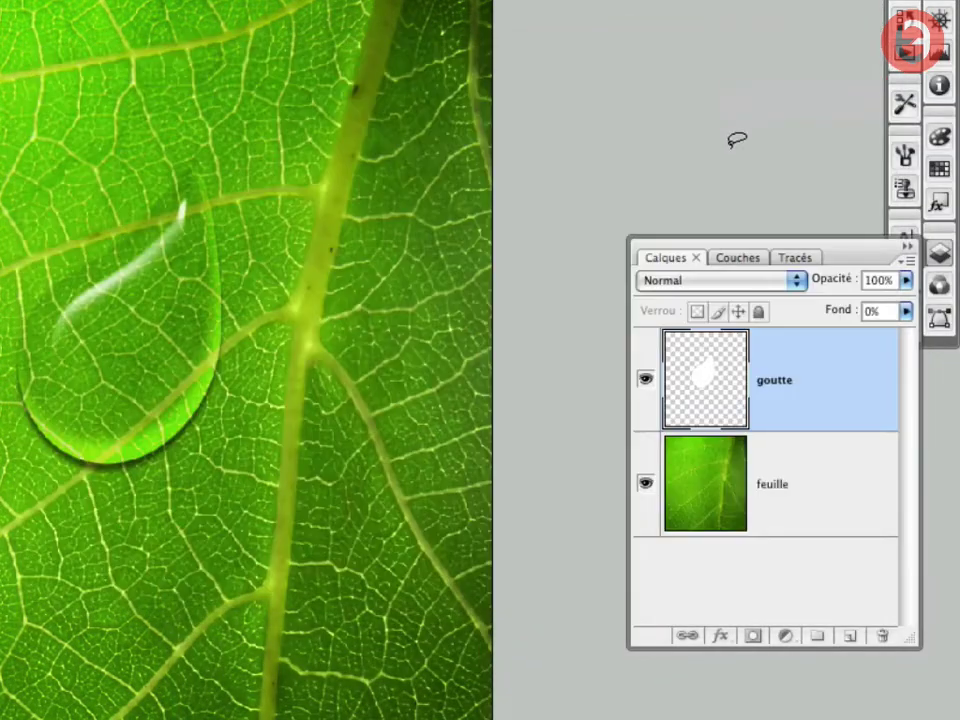
Load the drop's outline from the goutte layer as a selection and make the feuille layer active.
left_click(890, 380)
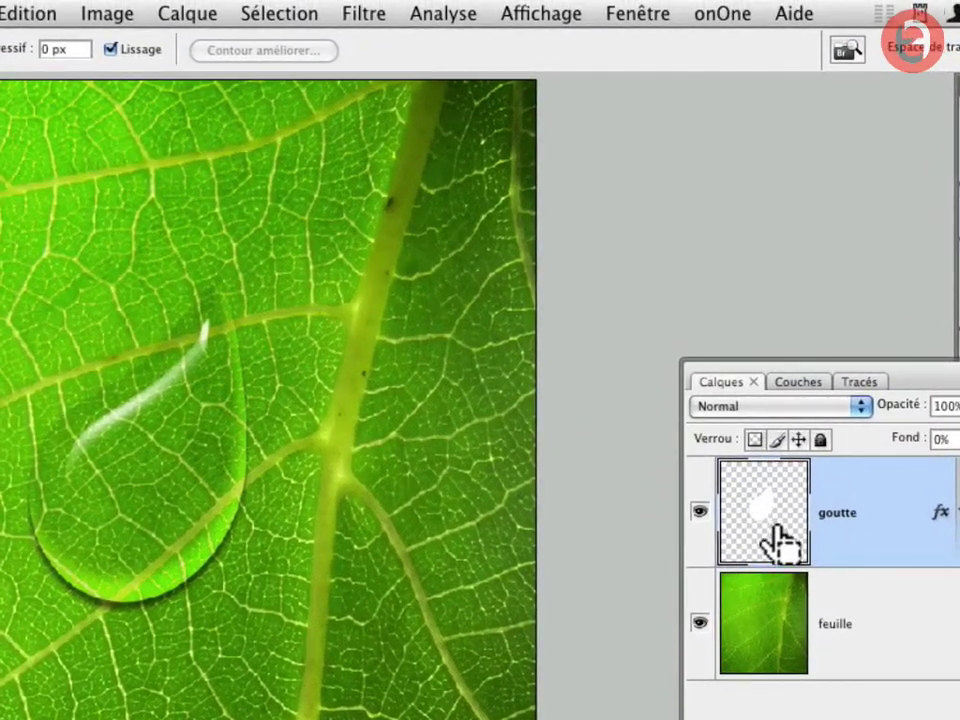
left_click(767, 536, "super")
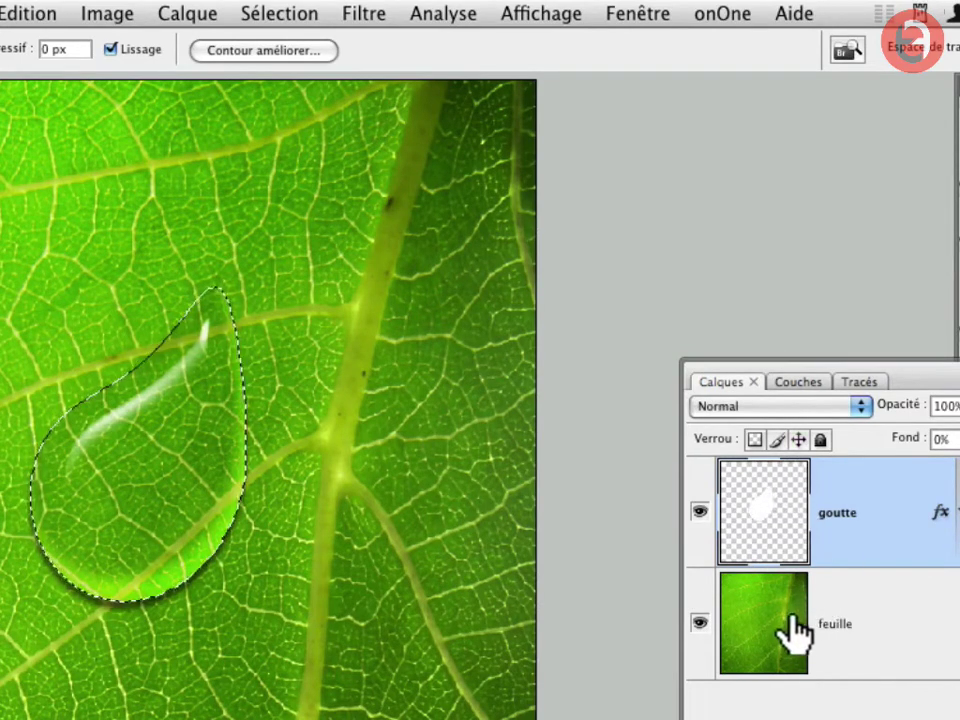
left_click(780, 662)
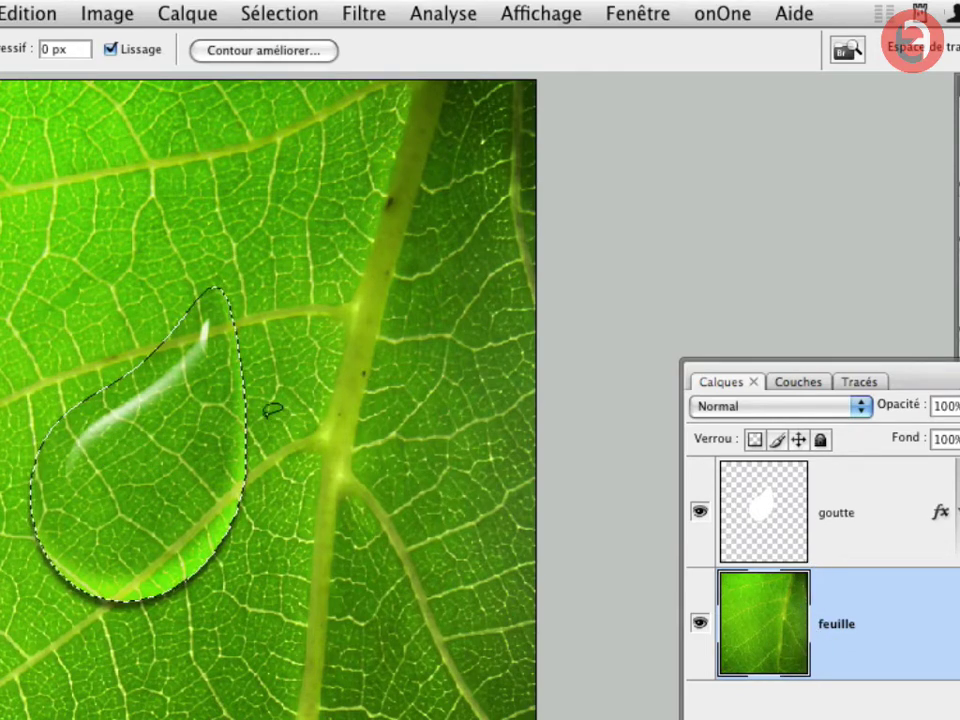
Distort the leaf inside the drop selection with the Sphérisation filter at 100% in Normal mode, and deselect.
left_click(360, 13)
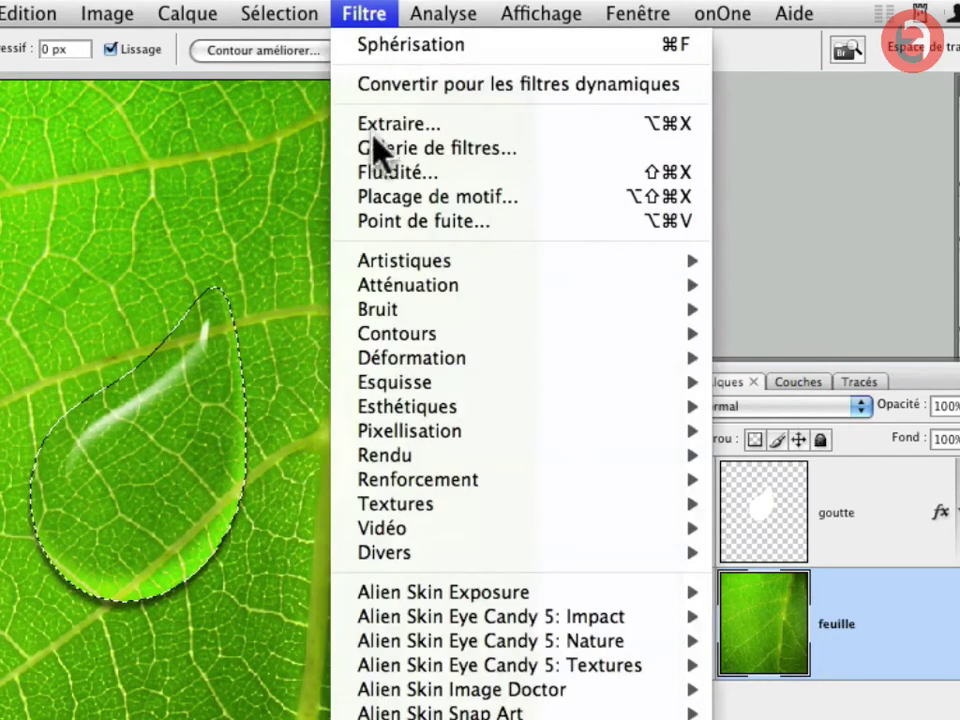
mouse_move(420, 360)
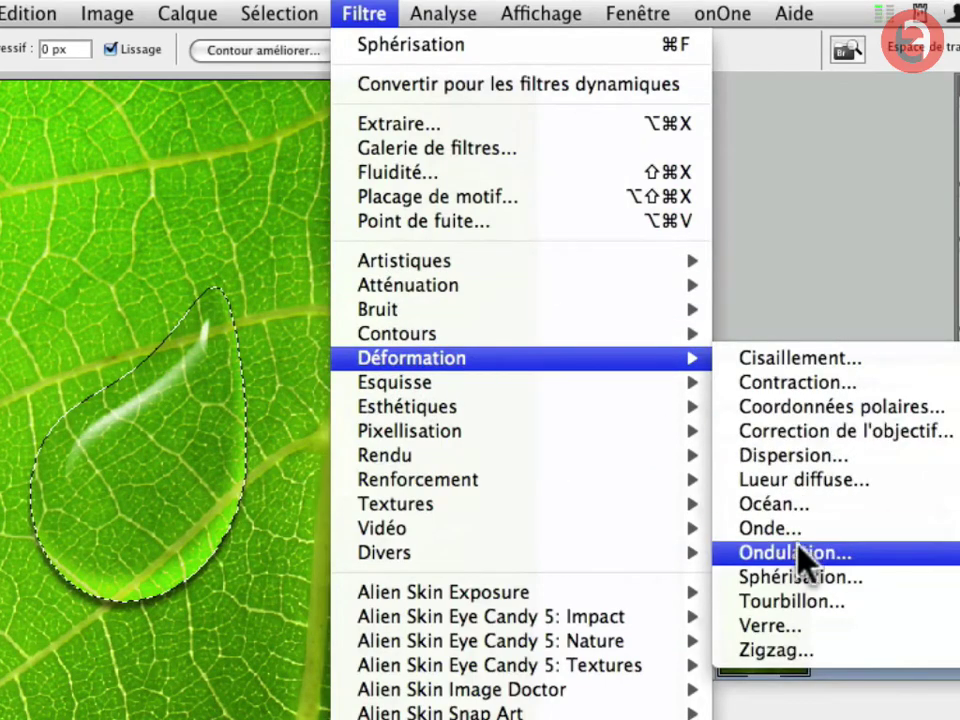
left_click(800, 577)
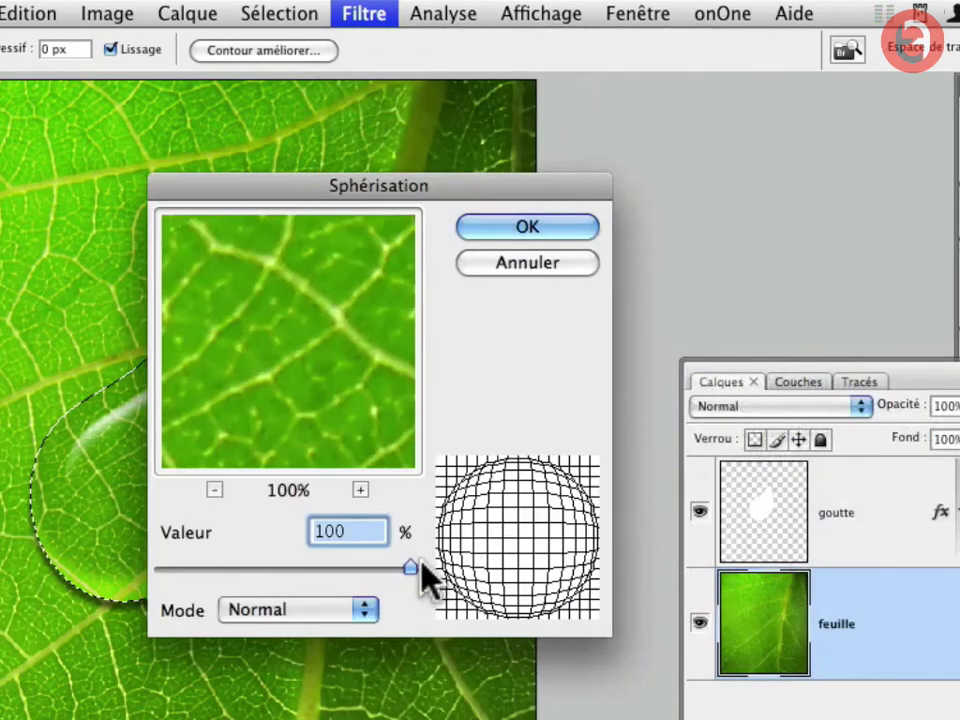
mouse_move(409, 568)
left_mouse_down()
mouse_move(145, 575)
mouse_move(369, 560)
mouse_move(433, 574)
mouse_move(418, 574)
left_mouse_up()
left_click_drag(315, 188, 690, 122)
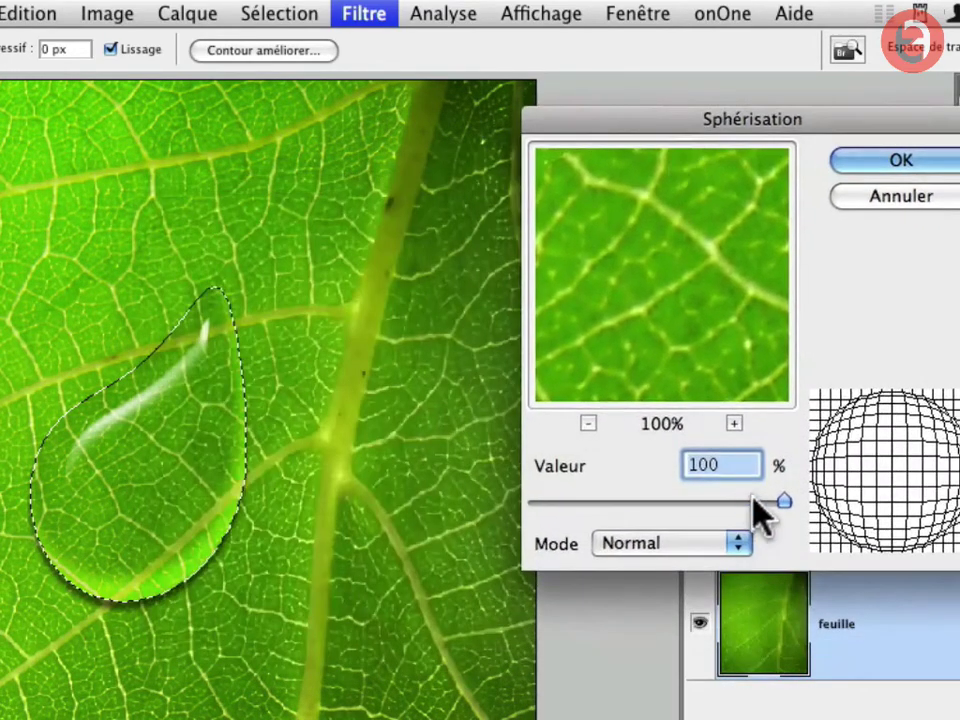
left_click(887, 165)
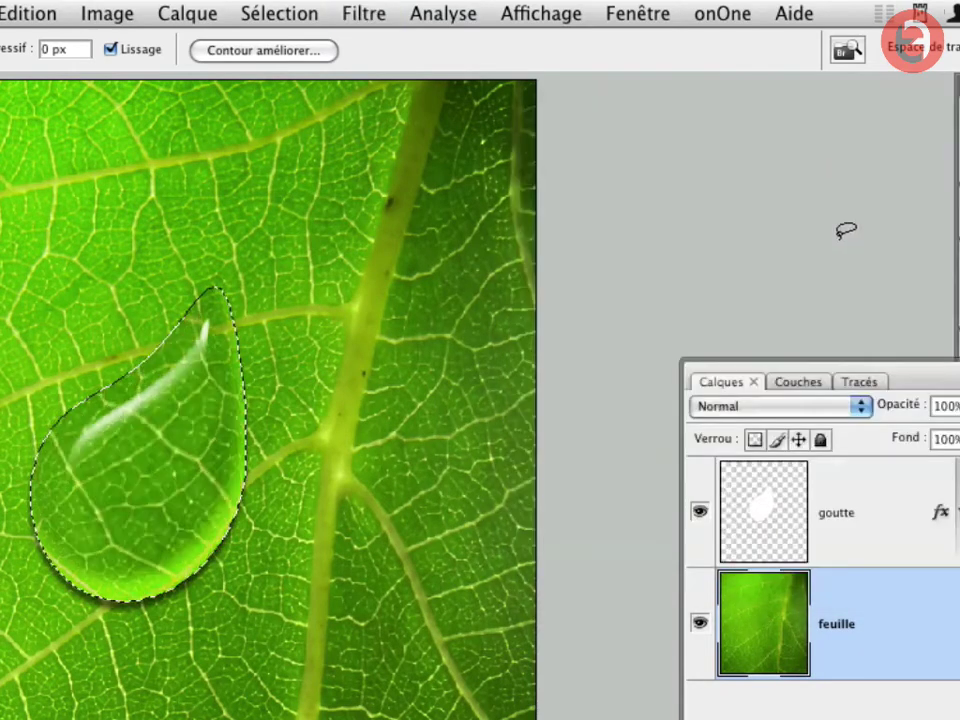
key("ctrl+d")
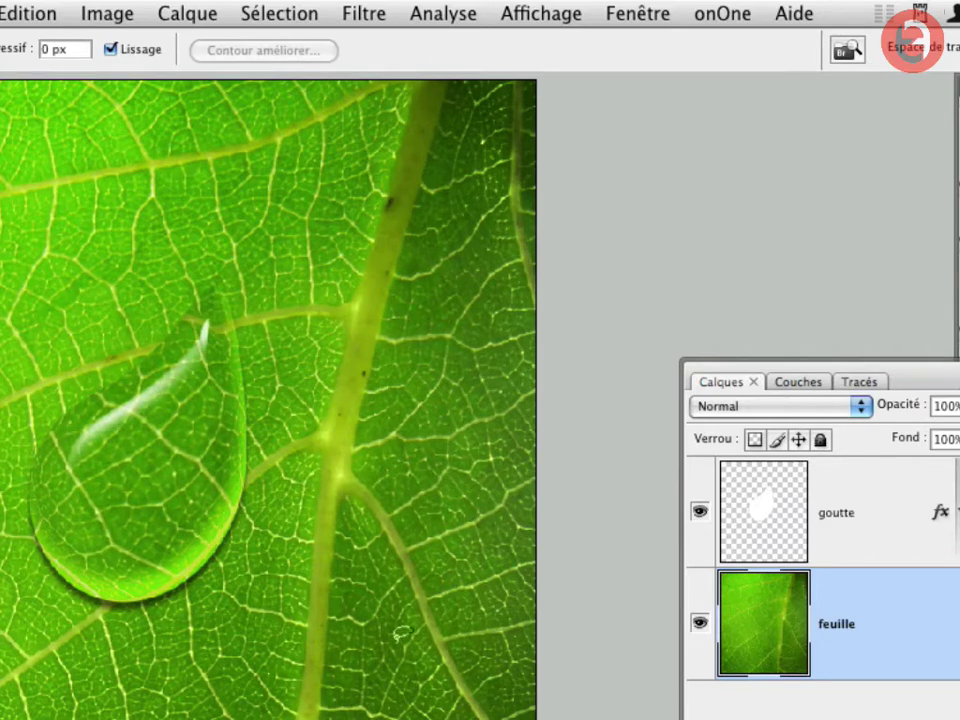
Activate the goutte layer and set up a hard round brush with a 46 px diameter and 100% hardness.
left_click(873, 560)
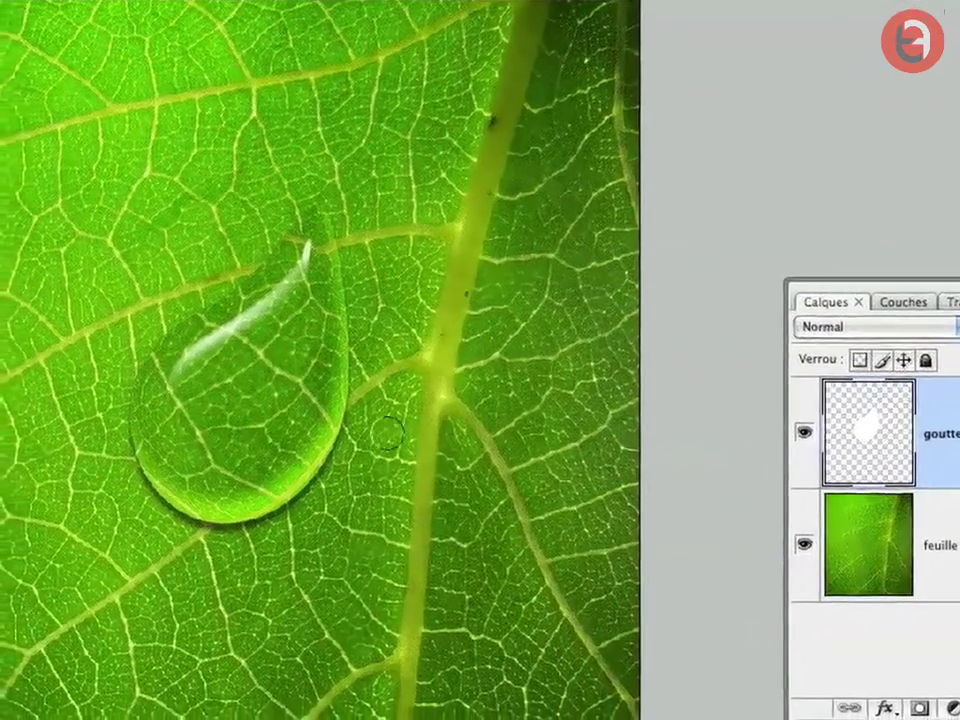
right_click(384, 401)
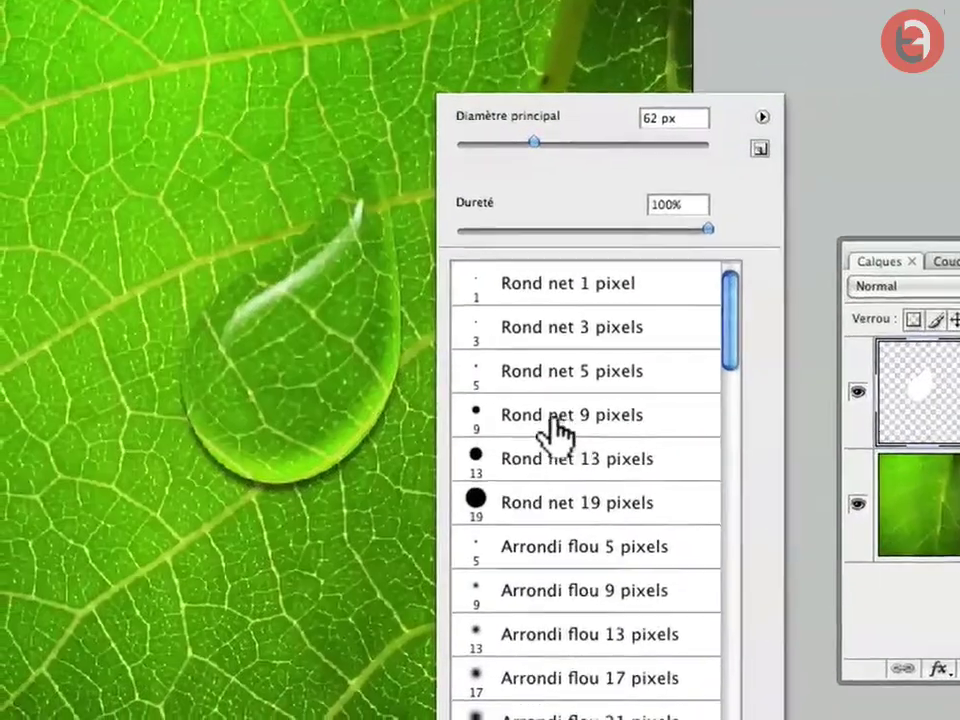
left_click(555, 425)
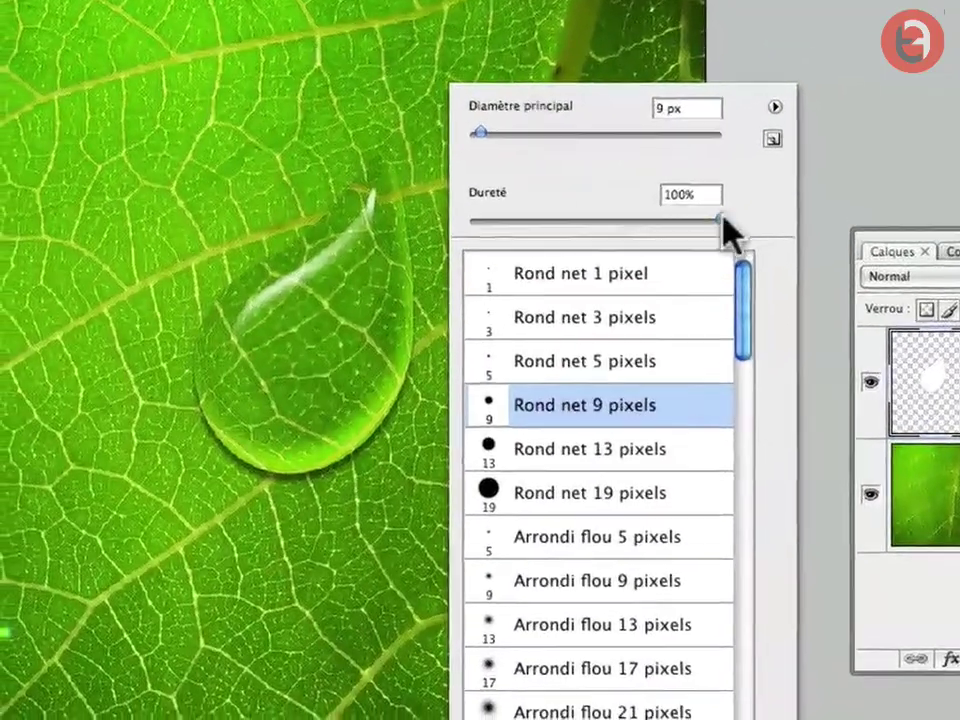
left_click(699, 232)
left_click_drag(487, 128, 546, 120)
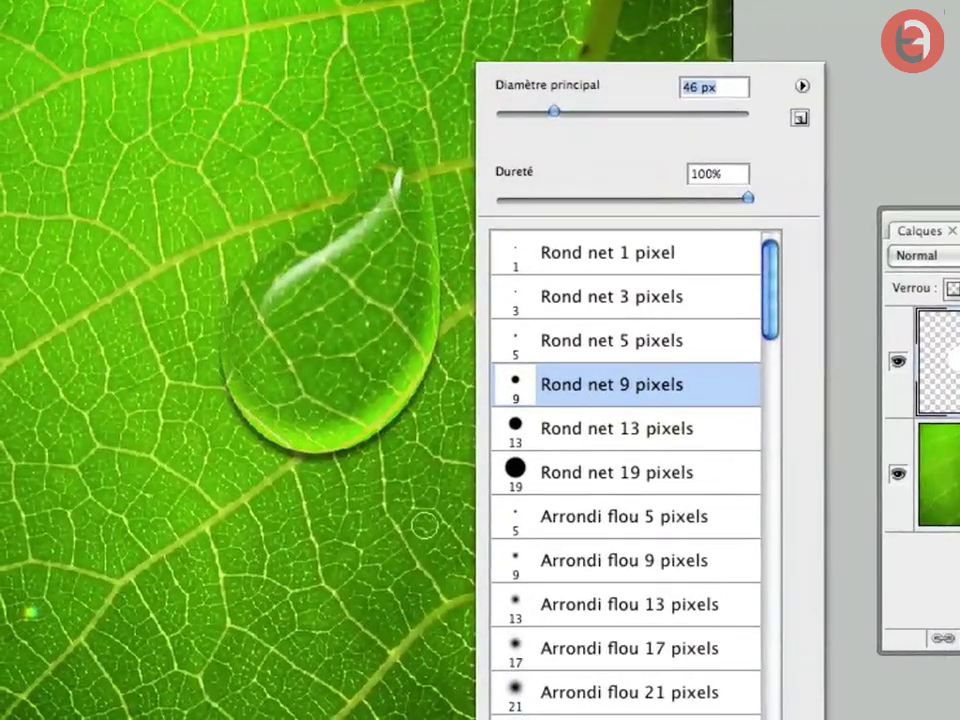
key("Return")
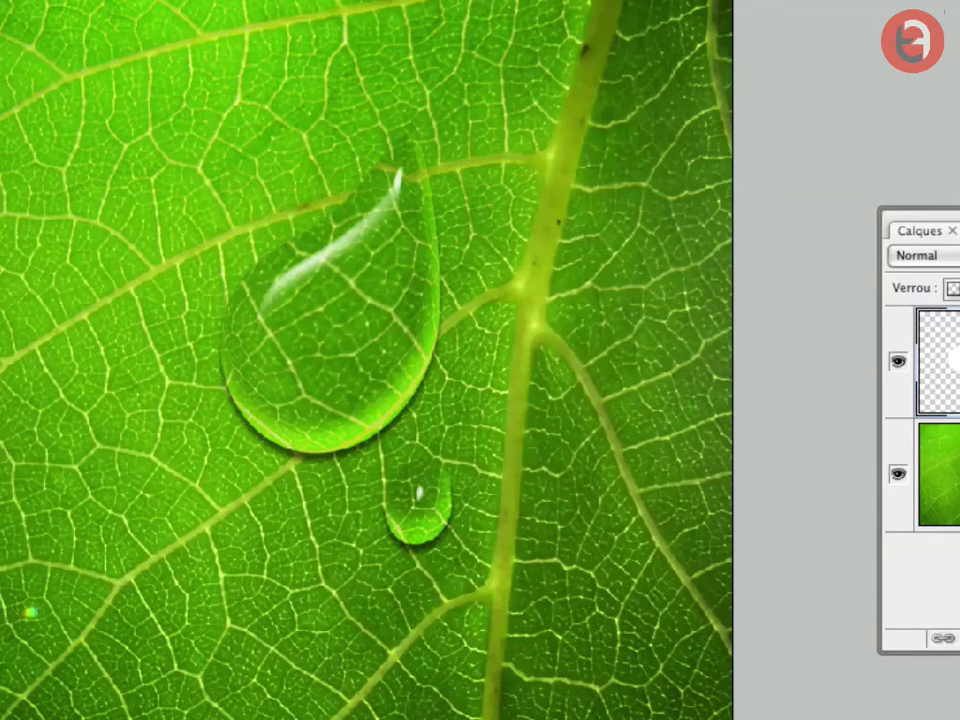
Paint several small droplets on the goutte layer along the leaf's main vein and below the large drop.
key("super+z")
left_click(515, 220)
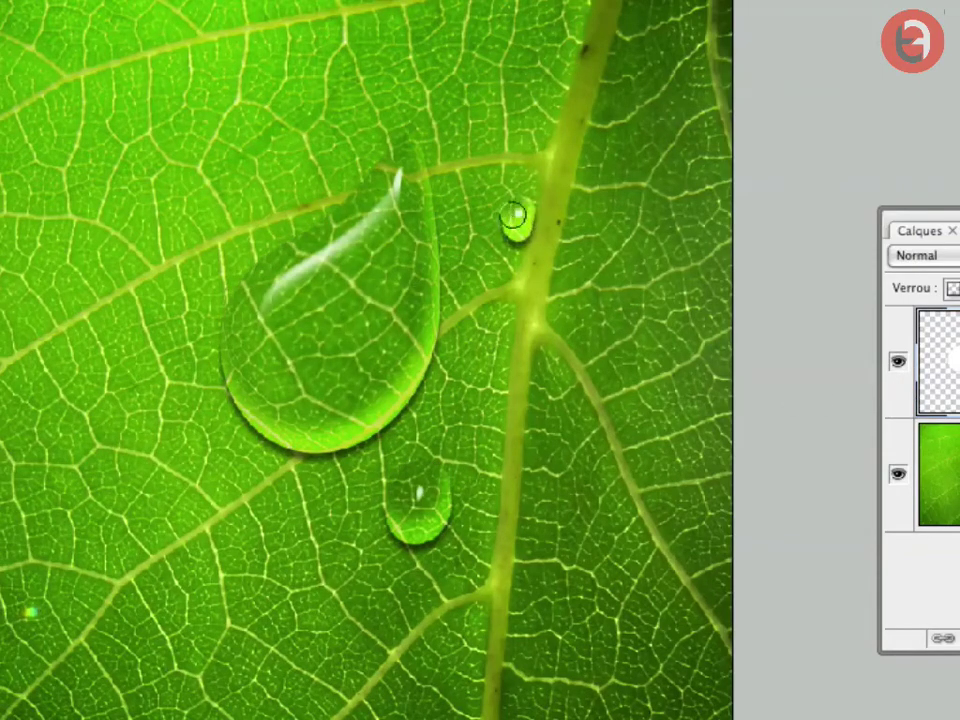
left_click(512, 333)
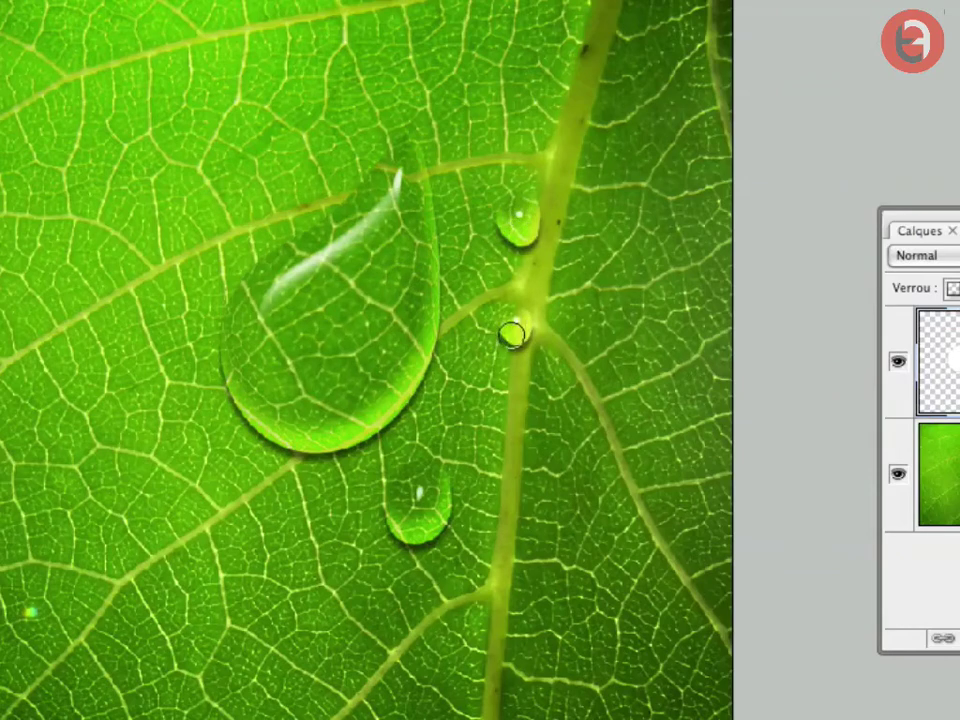
left_click(529, 481)
left_click(544, 421)
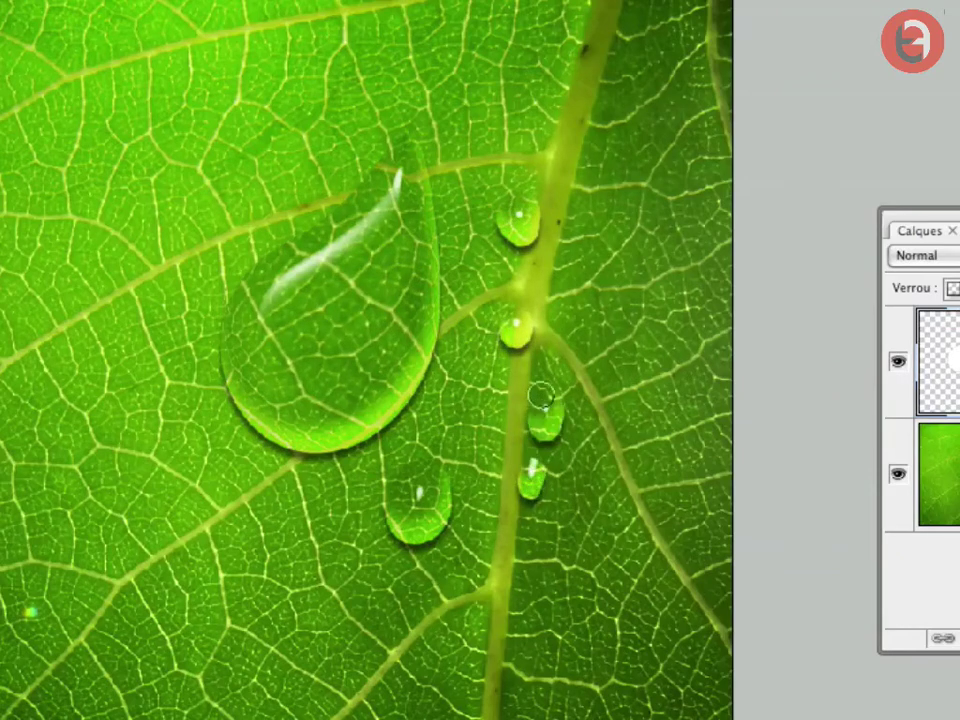
left_click_drag(541, 395, 547, 412)
left_click(537, 487)
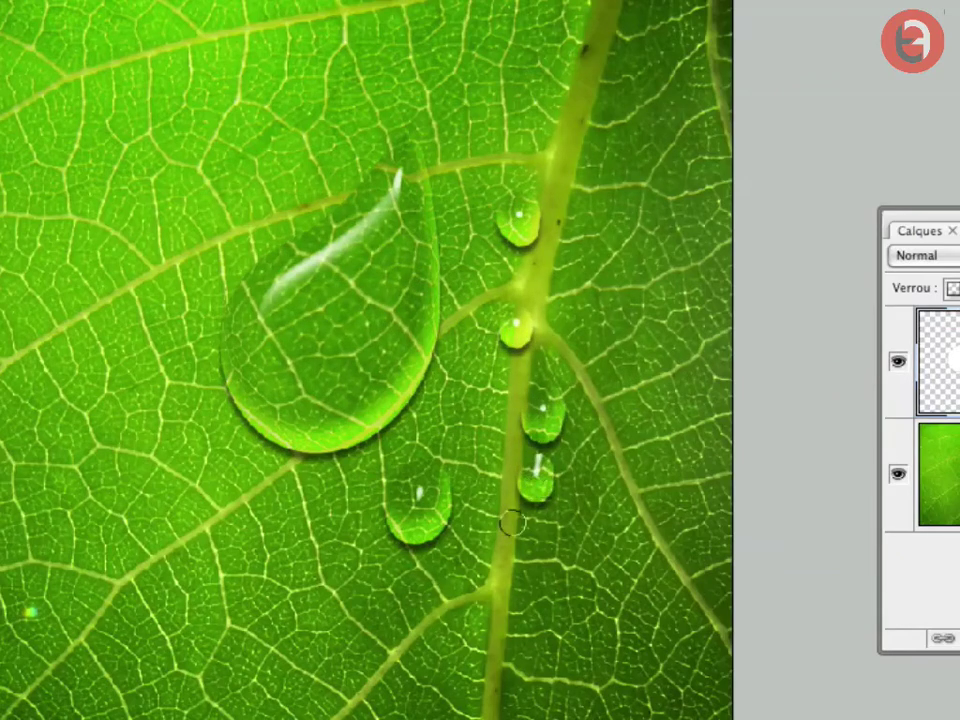
left_click_drag(204, 578, 200, 608)
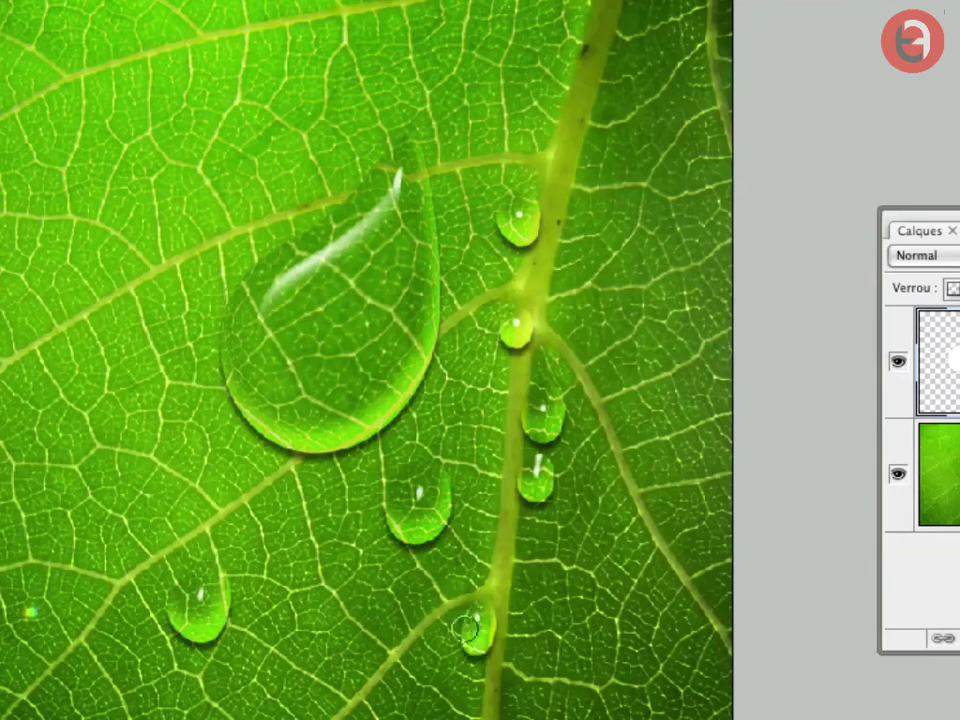
mouse_move(474, 622)
left_mouse_down()
mouse_move(459, 655)
mouse_move(484, 603)
mouse_move(473, 662)
mouse_move(480, 613)
left_mouse_up()
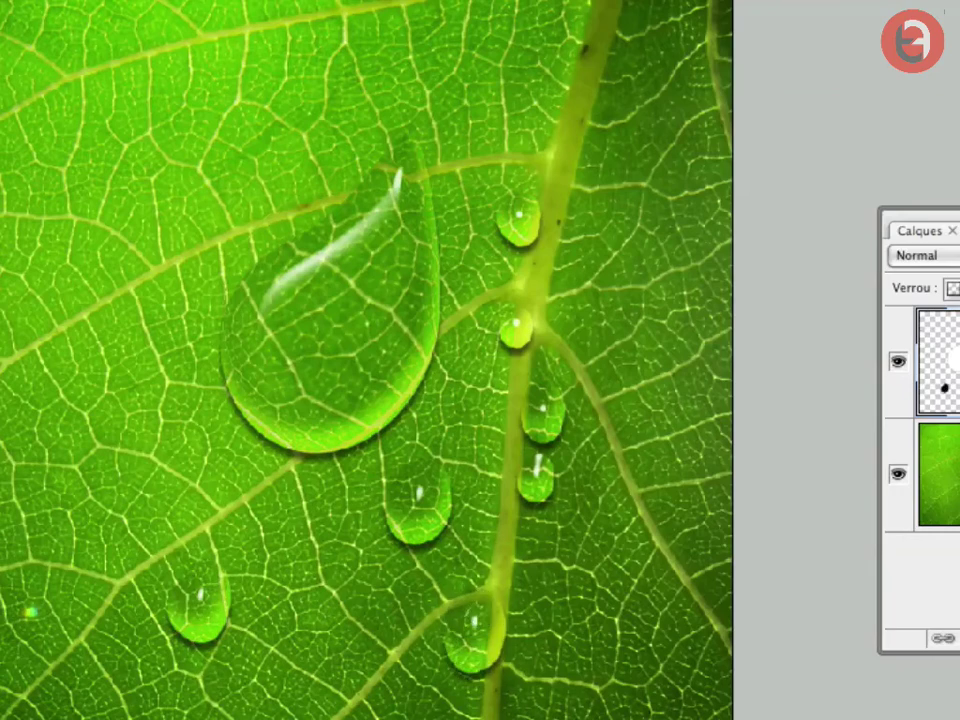
left_click_drag(578, 6, 556, 37)
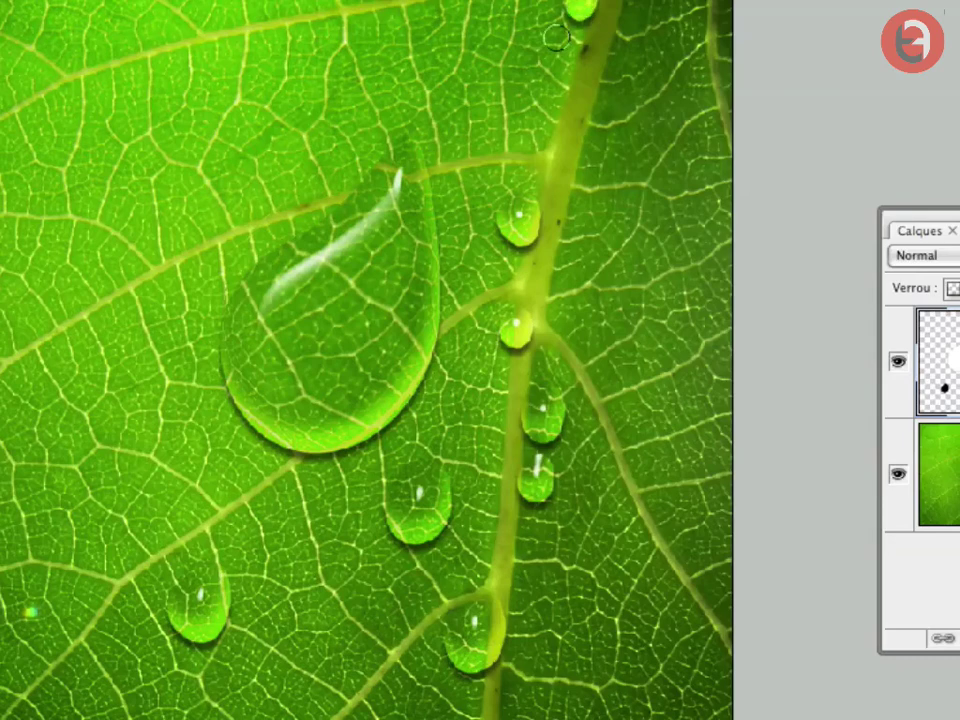